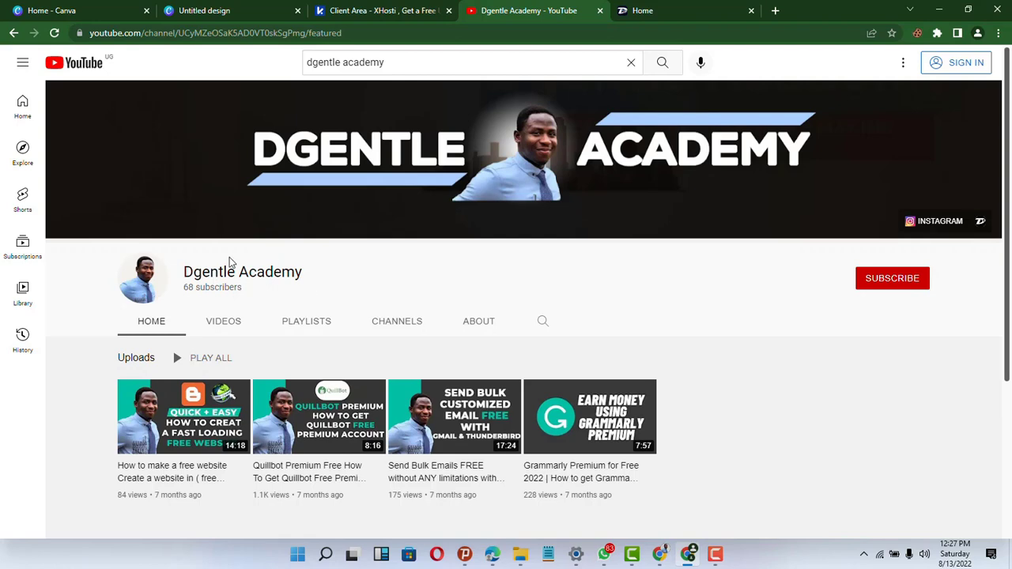
- Launch cPanel for the 2torial.info hosting account from the xHosti Client Area
click(411, 9)
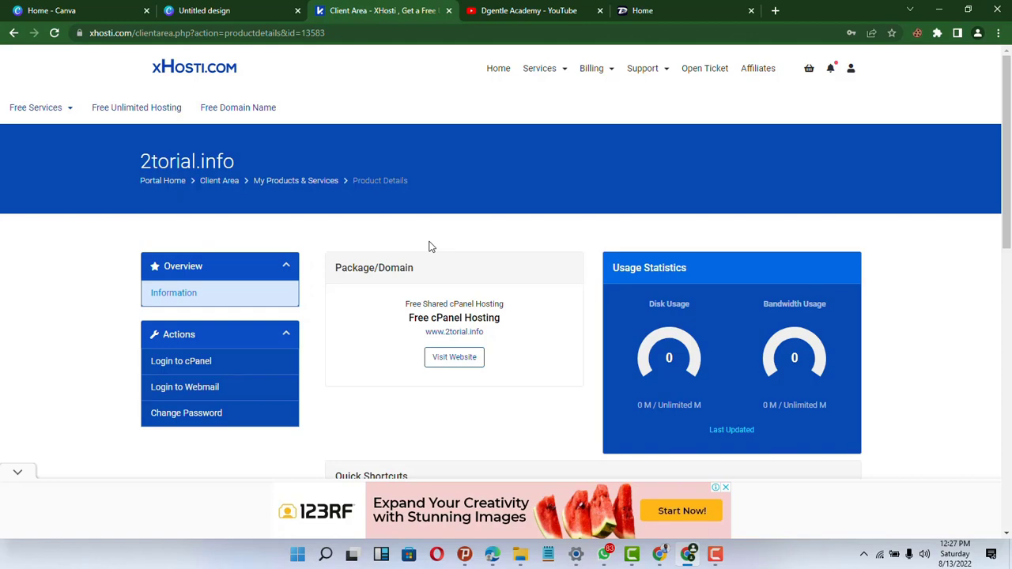
click(221, 371)
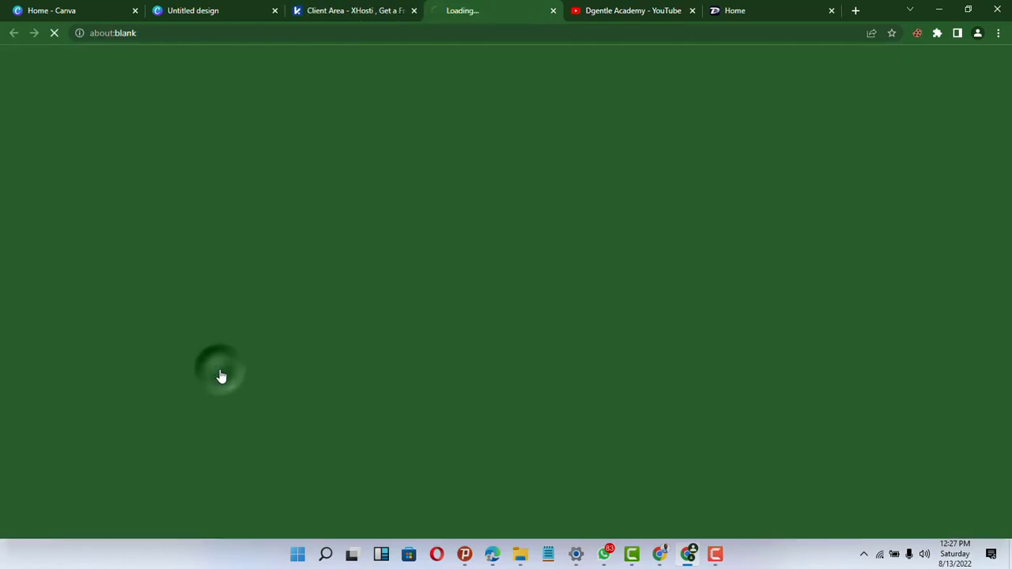
click(368, 11)
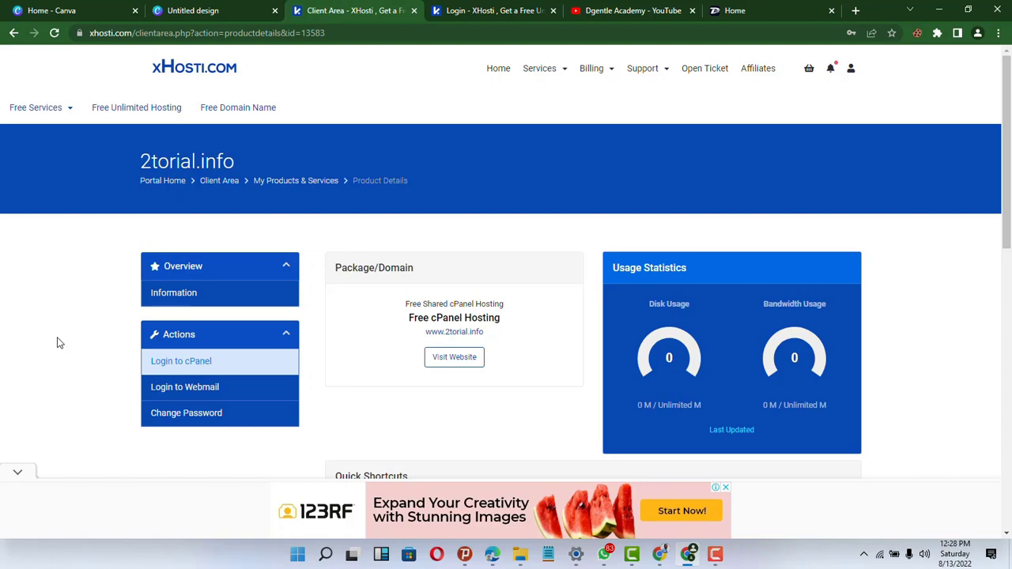
- Check the xHosti login page, then retry Login to cPanel for 2torial.info
scroll(57, 342, down, 3)
scroll(57, 343, up, 3)
scroll(57, 342, down, 1)
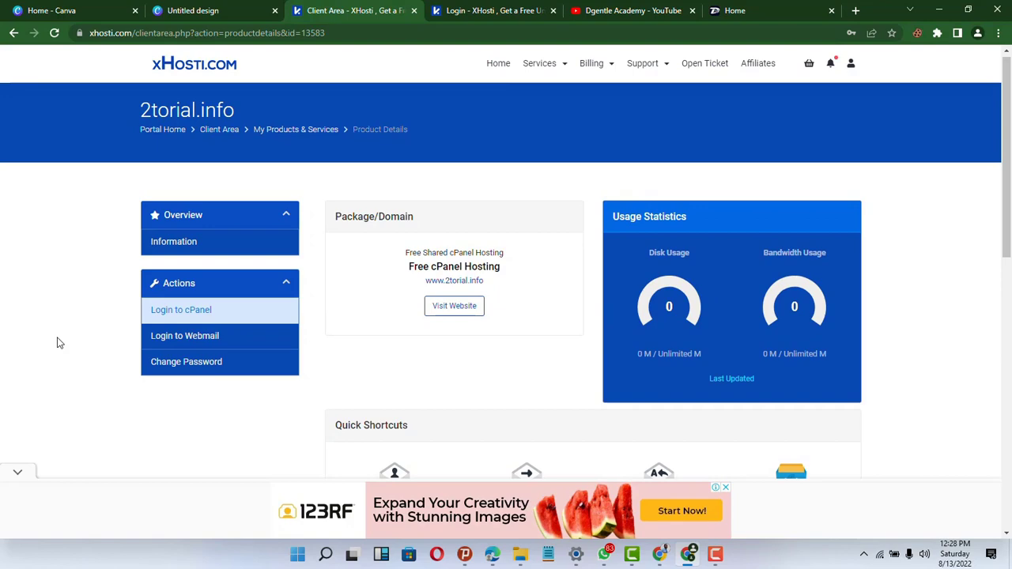
scroll(91, 378, up, 1)
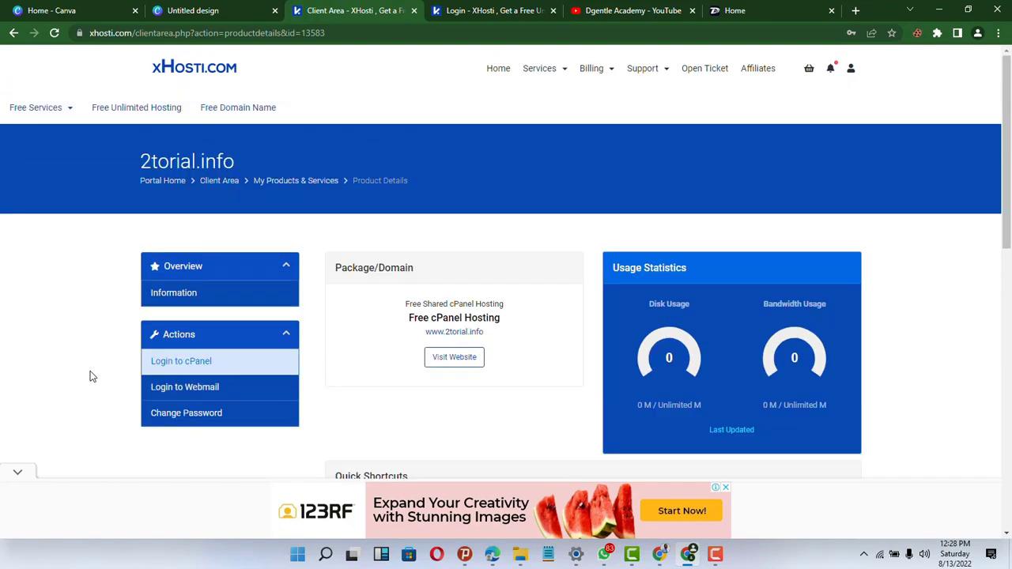
scroll(91, 377, down, 6)
scroll(91, 377, up, 6)
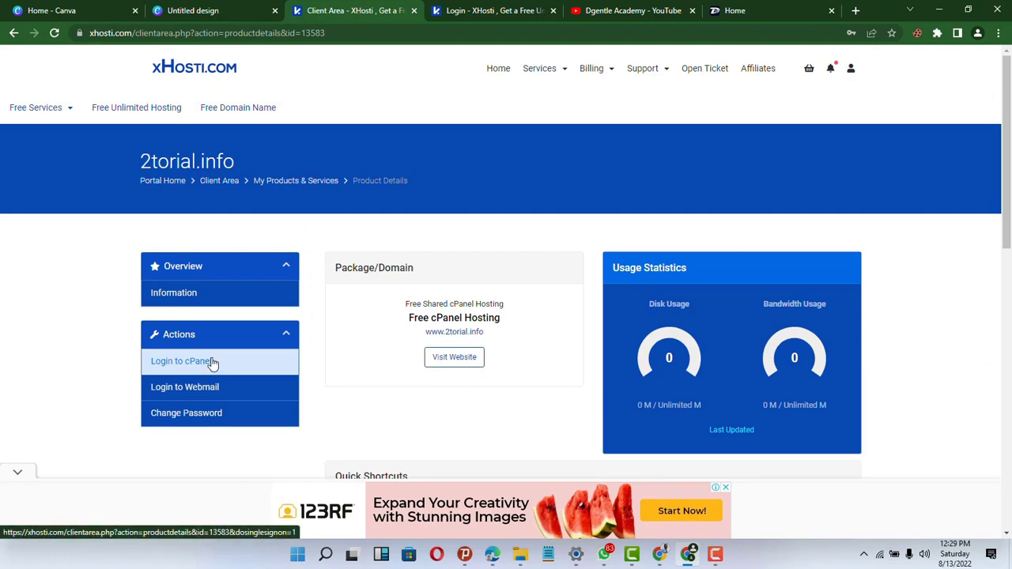
click(498, 12)
click(445, 277)
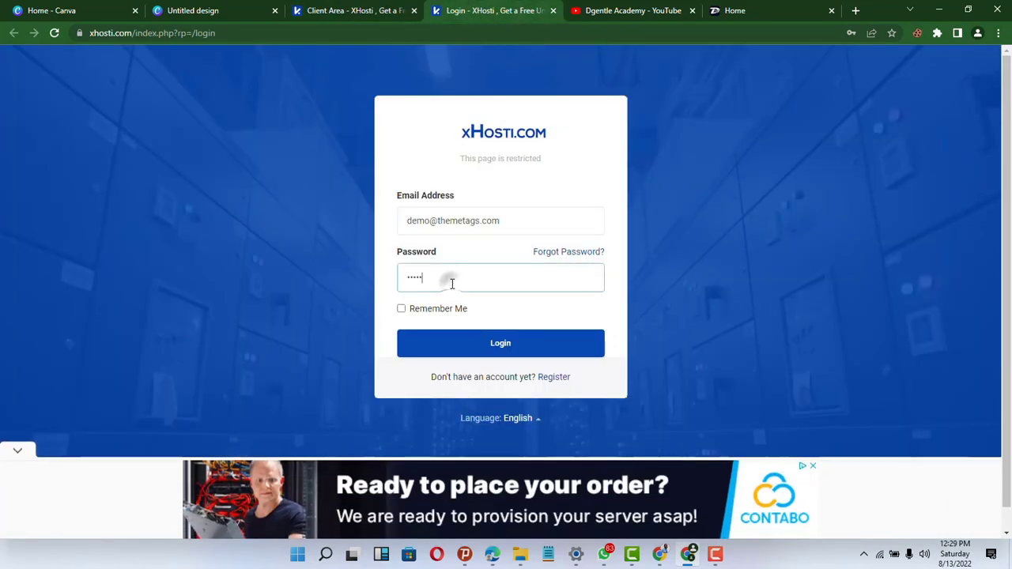
click(375, 15)
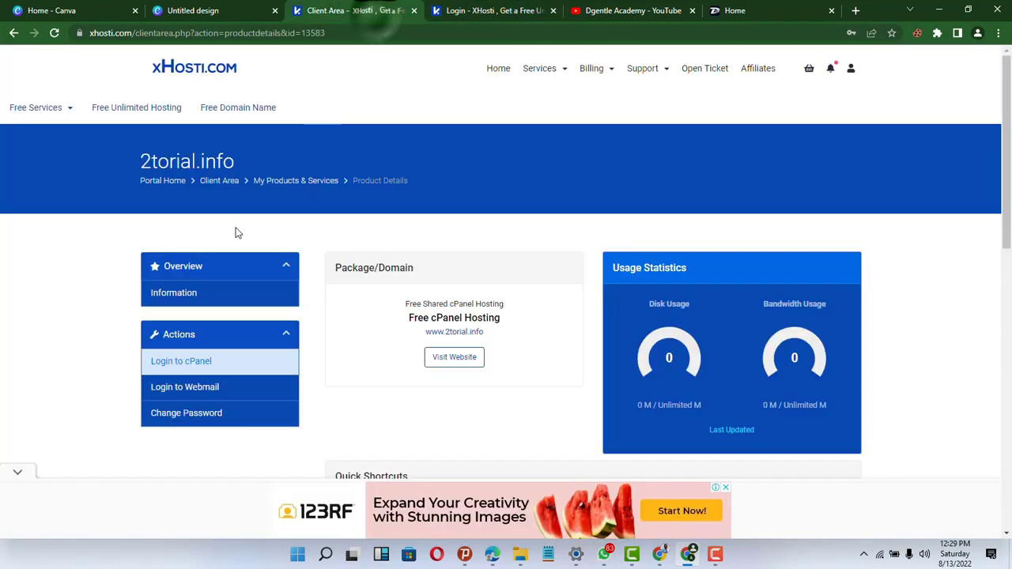
click(241, 375)
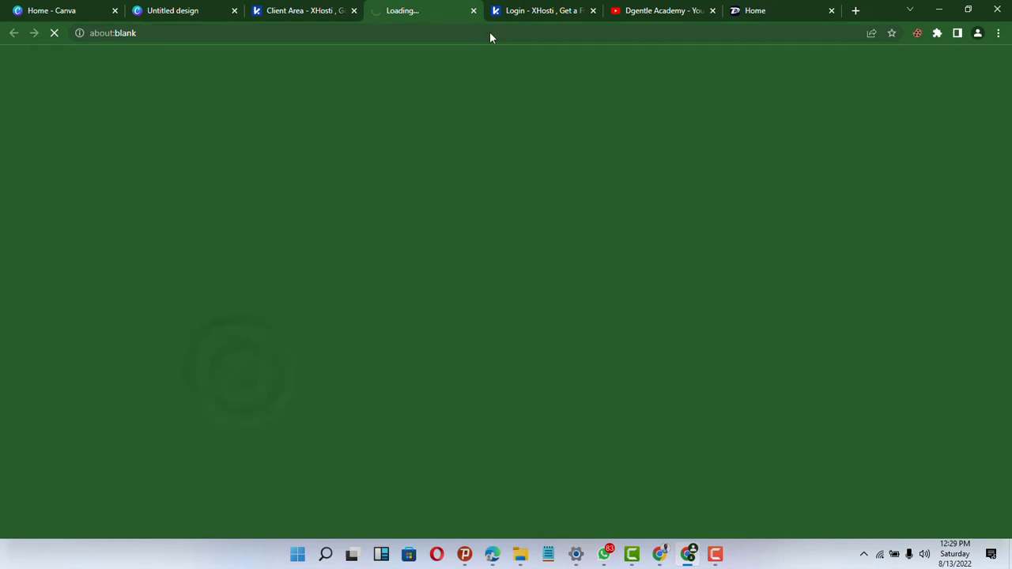
- Close the duplicate login tab and sign in to xHosti with the saved credentials
click(593, 11)
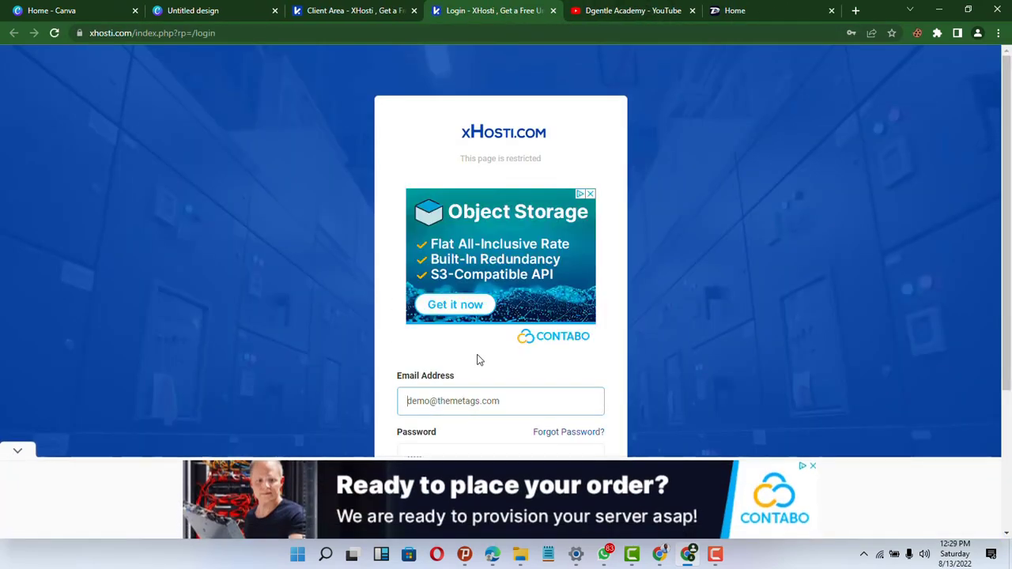
scroll(477, 357, down, 2)
scroll(476, 359, down, 1)
click(517, 198)
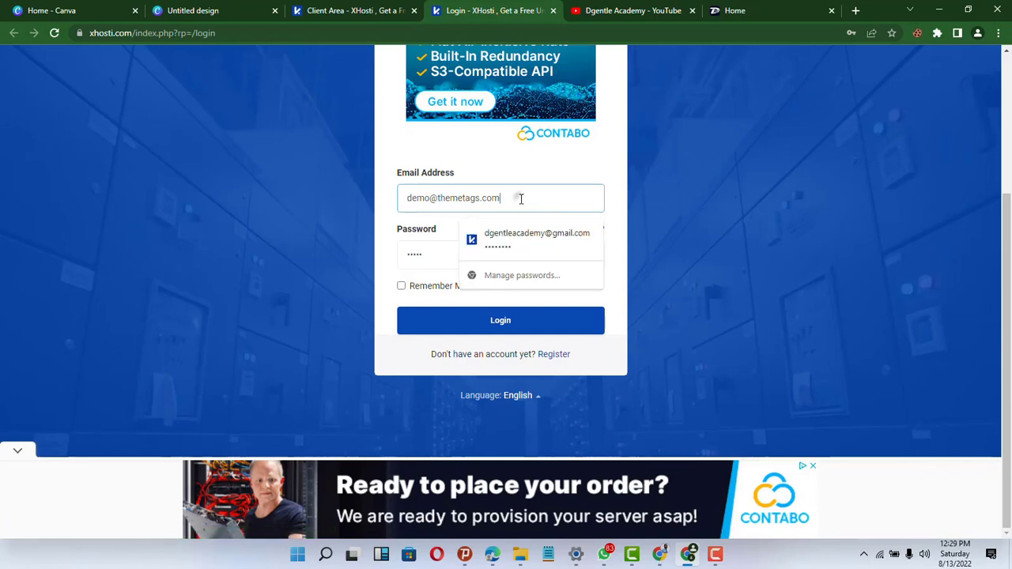
click(509, 247)
click(482, 321)
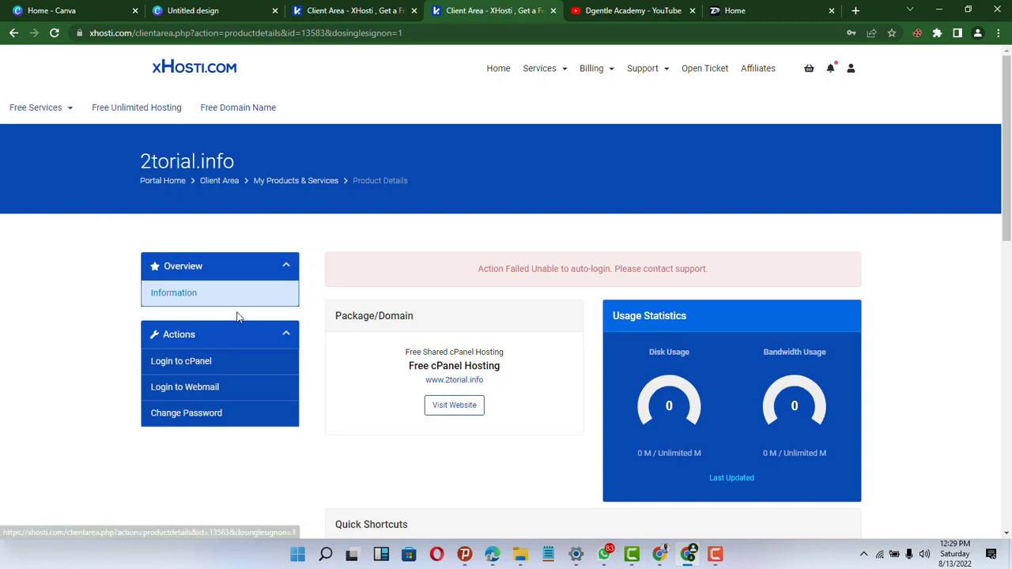
- Launch cPanel for lecture.com, browse its dashboard and close the Welcome panel
click(230, 361)
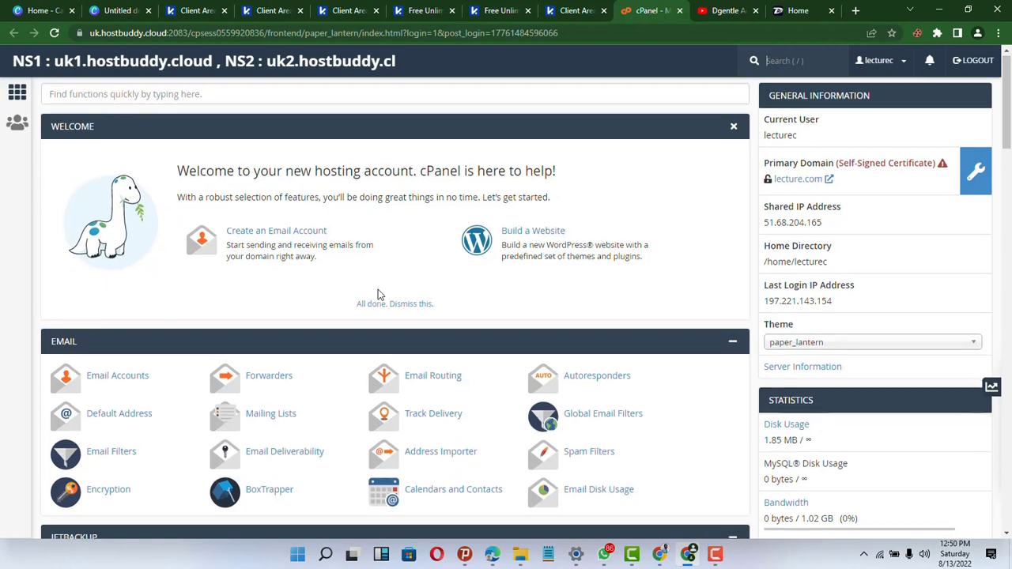
scroll(378, 295, down, 2)
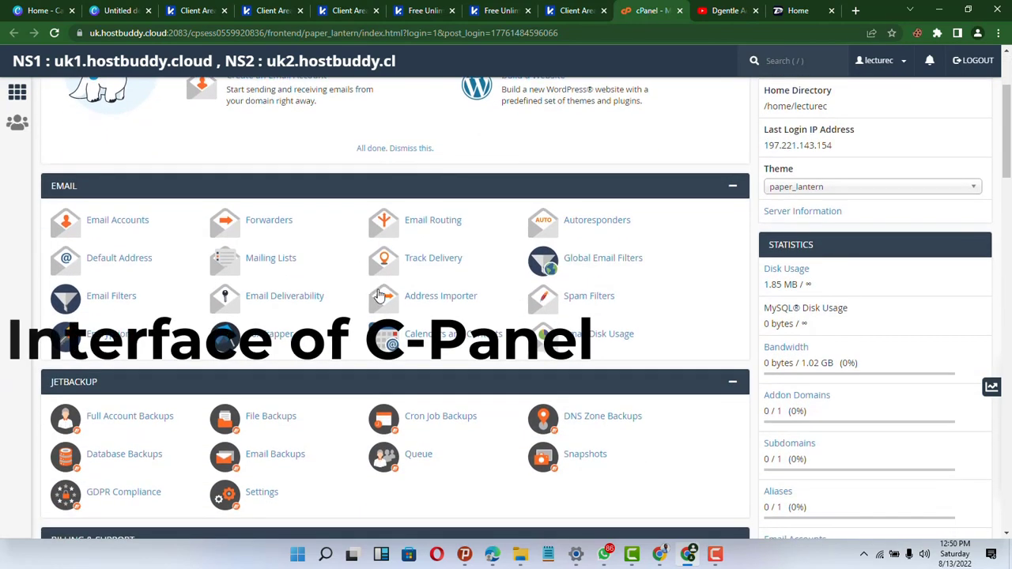
scroll(380, 292, down, 2)
scroll(379, 295, down, 10)
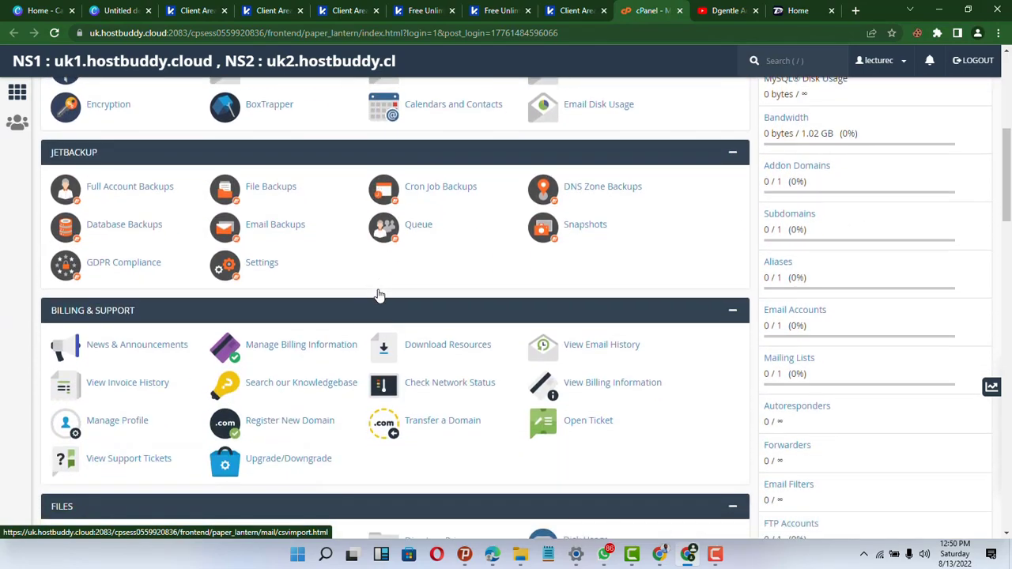
scroll(378, 295, down, 10)
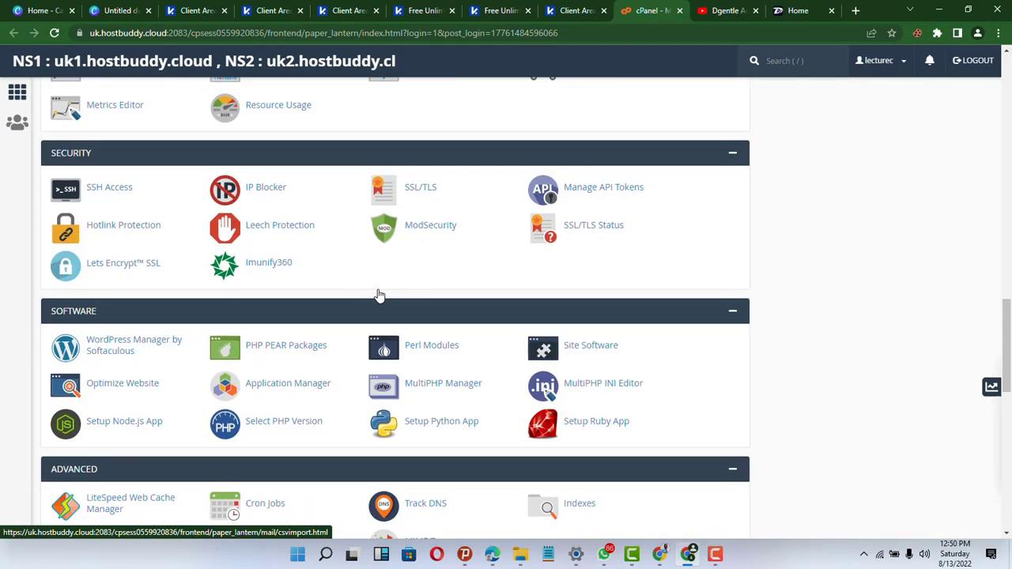
scroll(378, 294, up, 20)
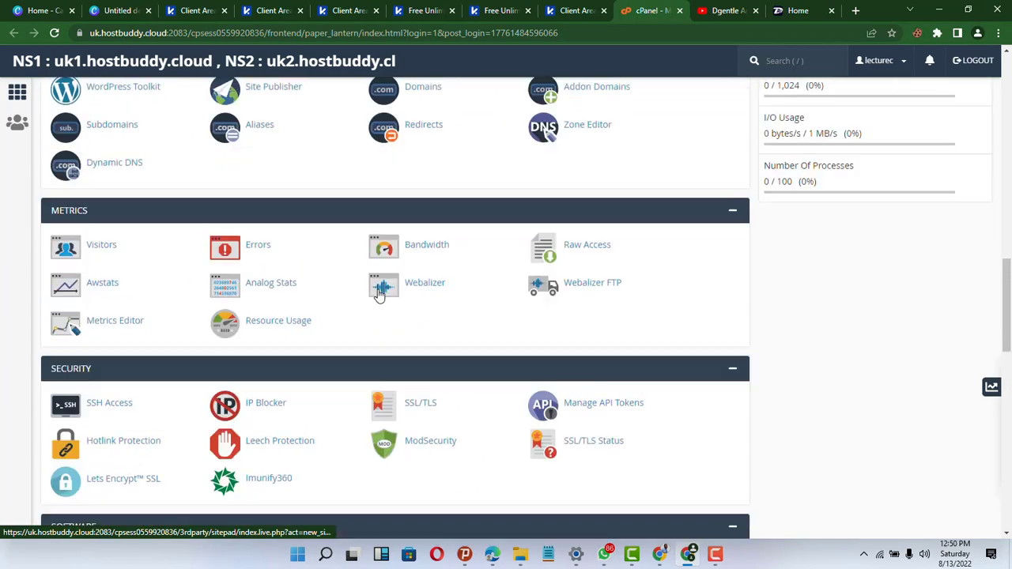
scroll(289, 305, down, 1)
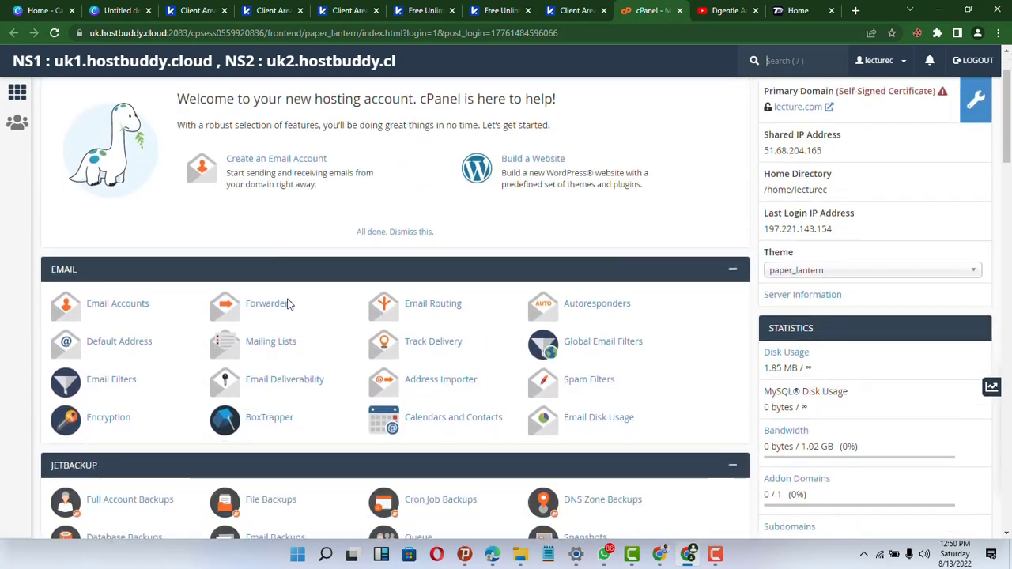
scroll(289, 304, up, 1)
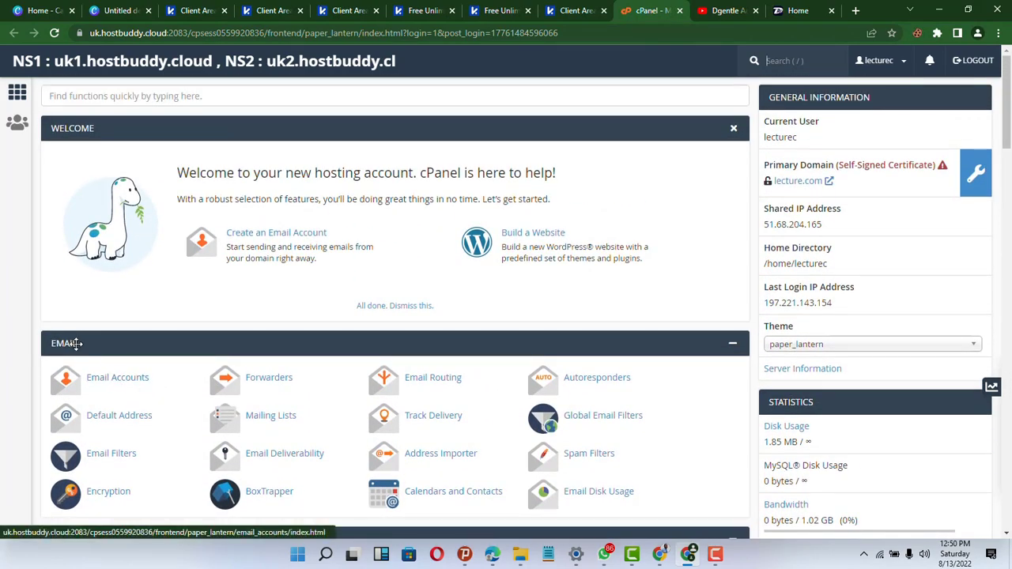
scroll(144, 362, down, 1)
scroll(158, 351, up, 1)
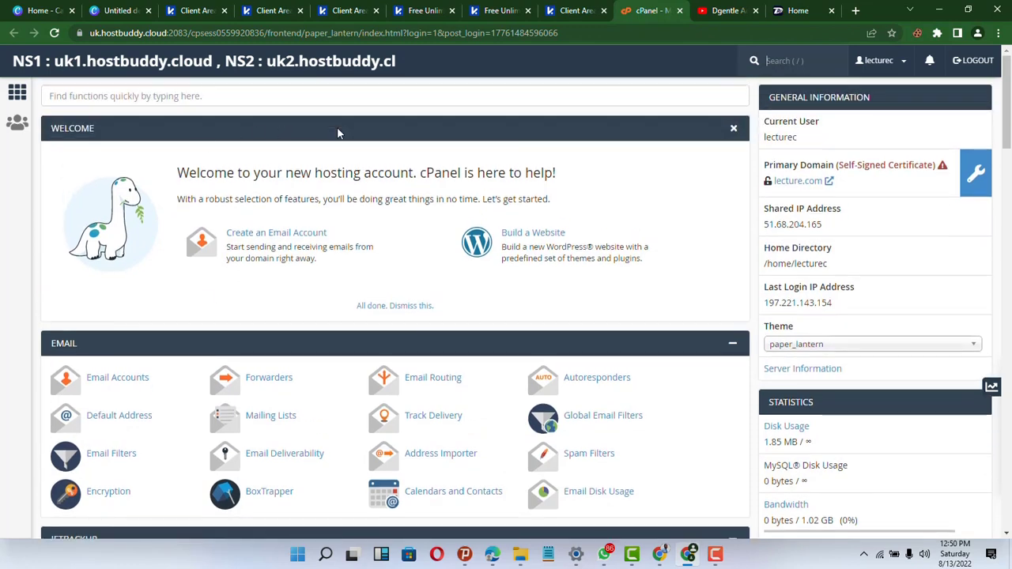
scroll(379, 310, down, 3)
scroll(341, 271, up, 3)
click(735, 131)
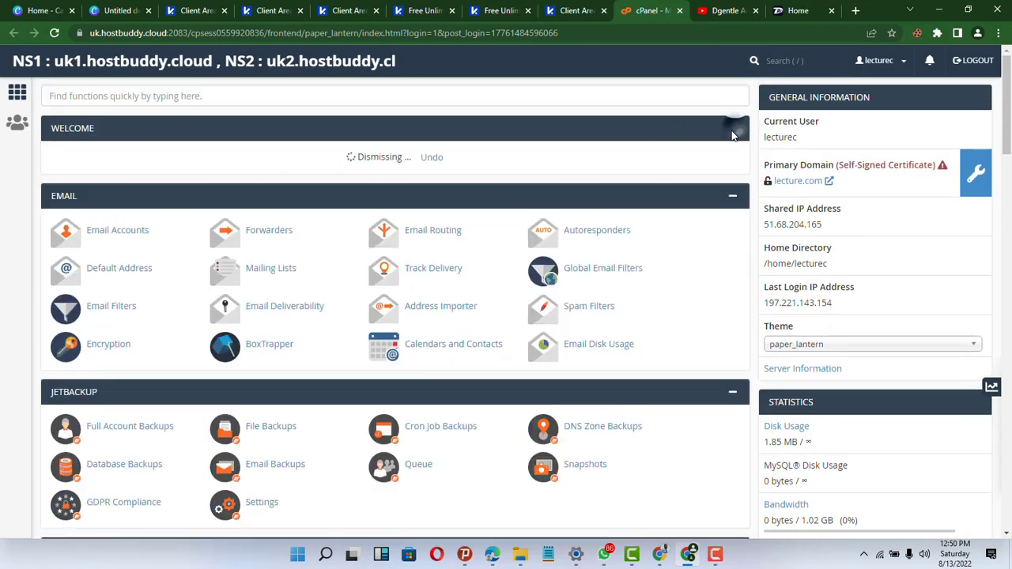
scroll(301, 153, down, 1)
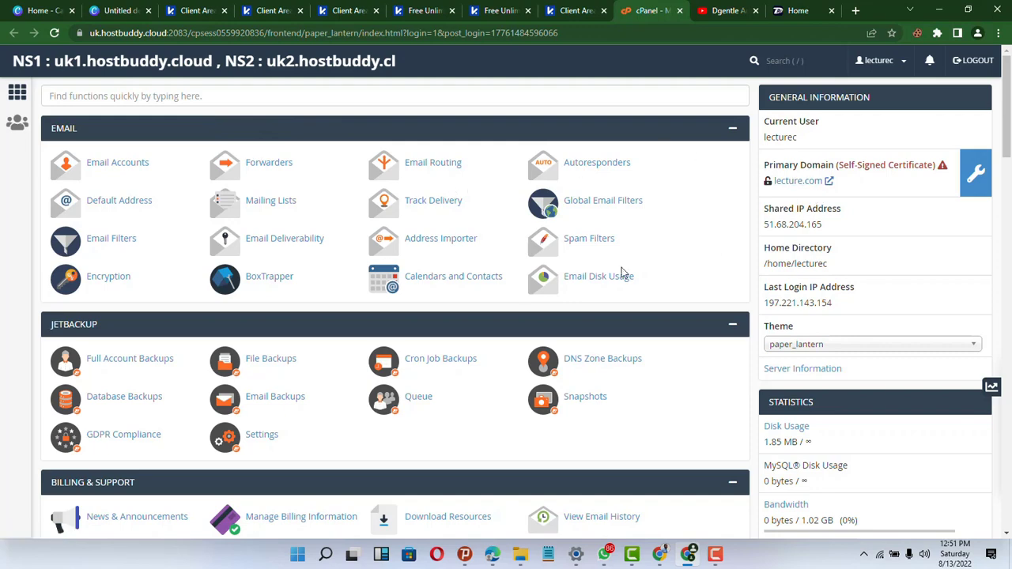
scroll(492, 295, down, 1)
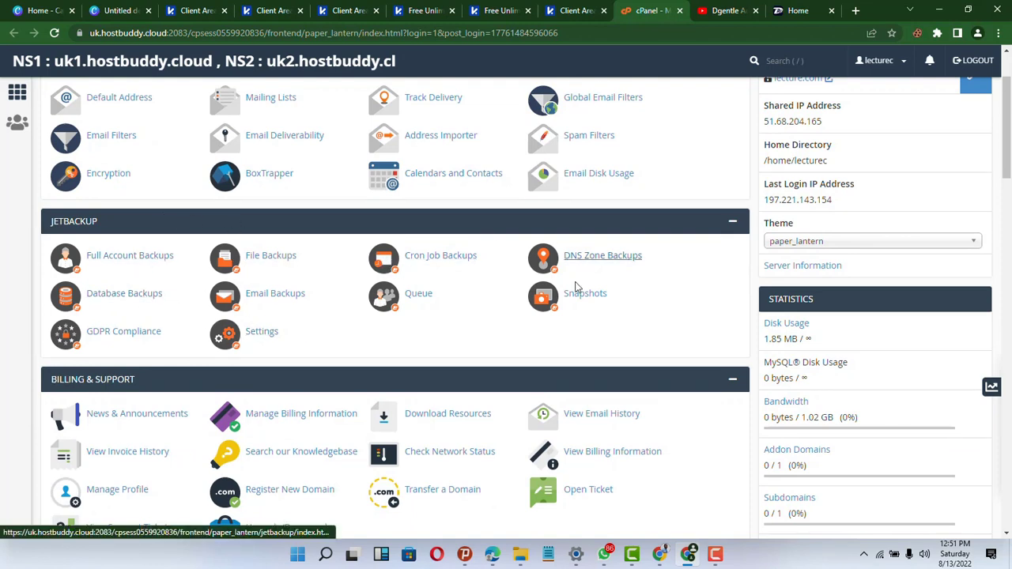
scroll(465, 355, down, 2)
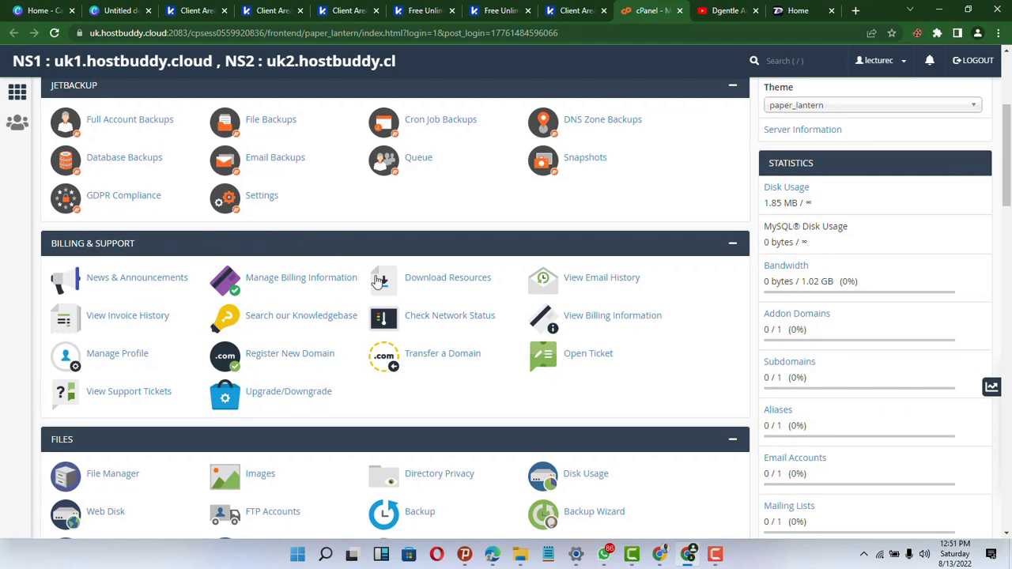
scroll(300, 386, down, 2)
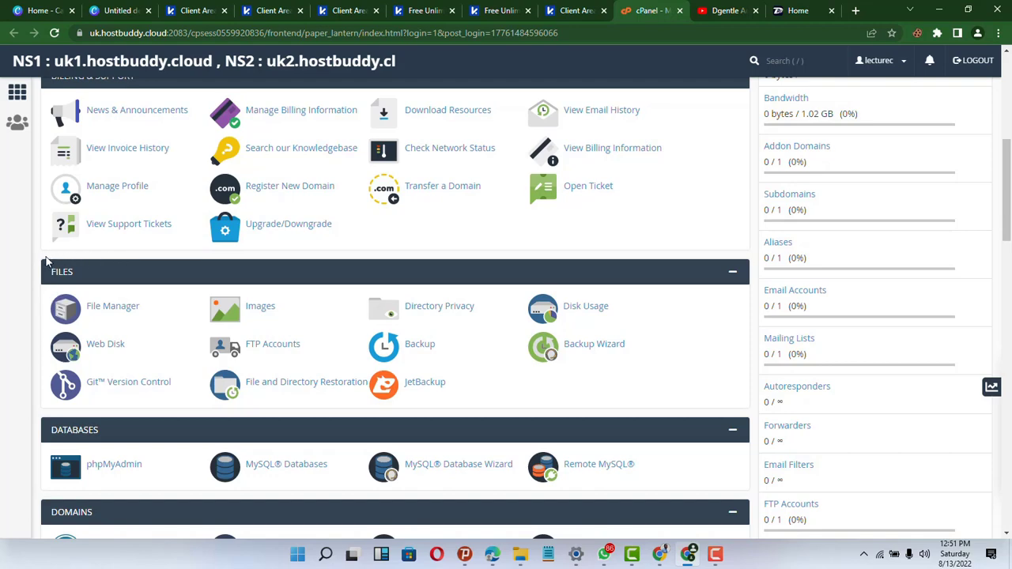
scroll(61, 273, down, 1)
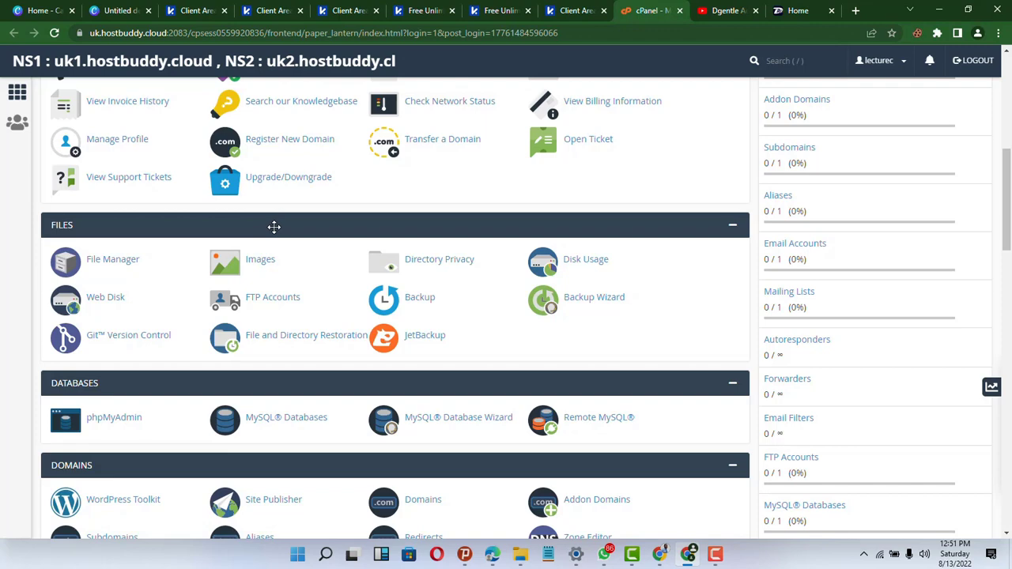
scroll(274, 227, down, 1)
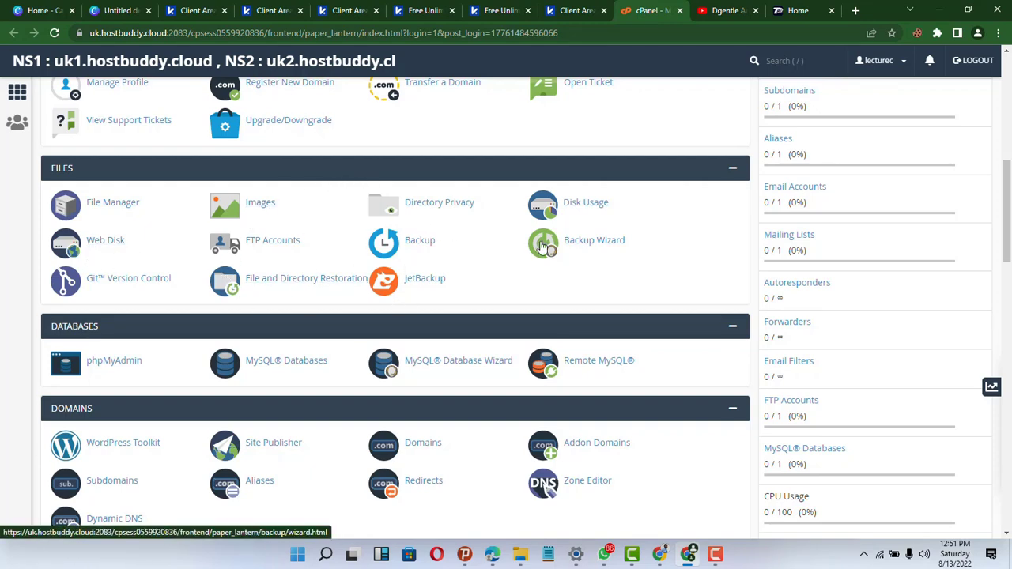
scroll(542, 247, down, 1)
scroll(542, 247, up, 1)
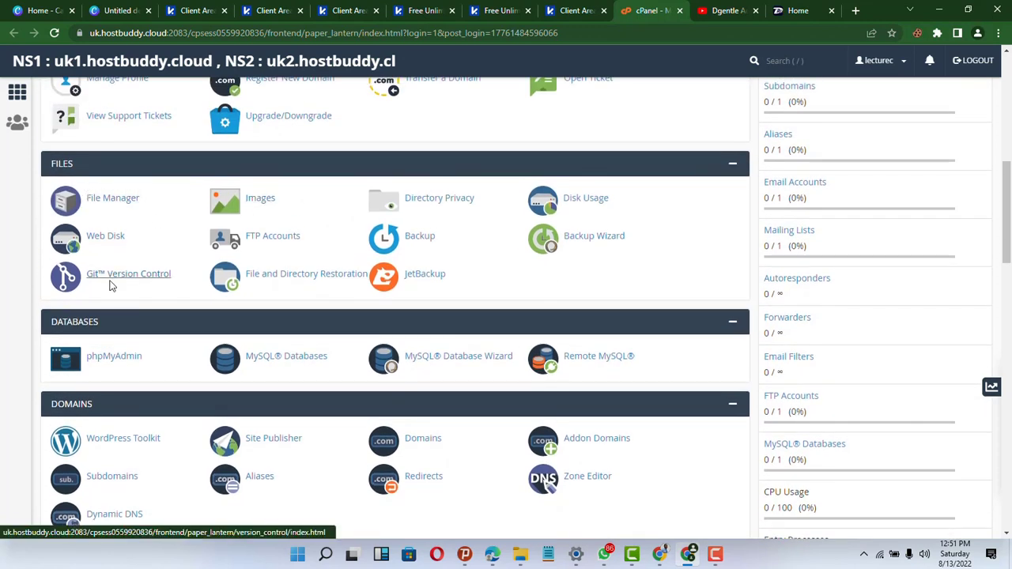
scroll(109, 285, down, 1)
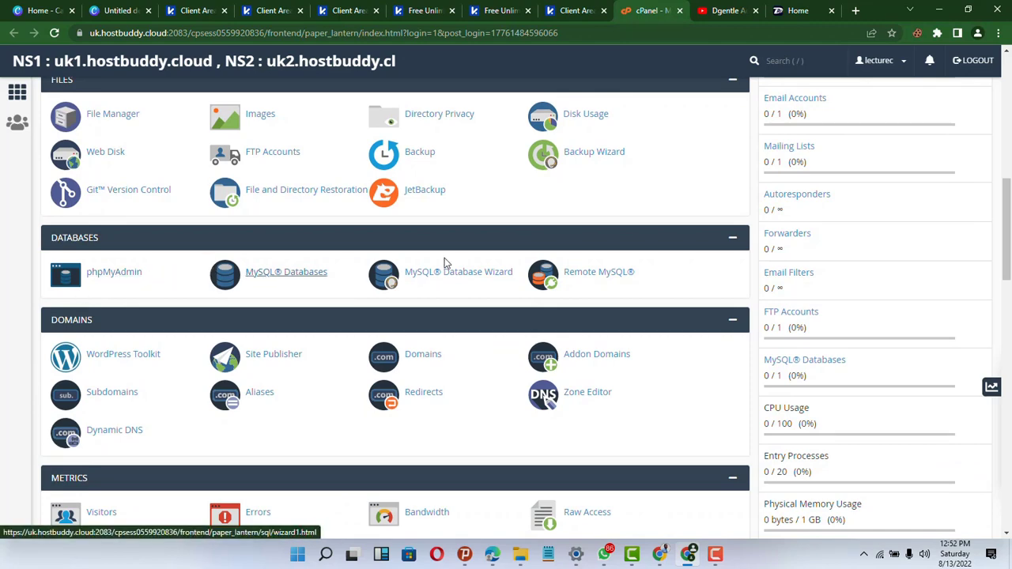
scroll(467, 264, down, 1)
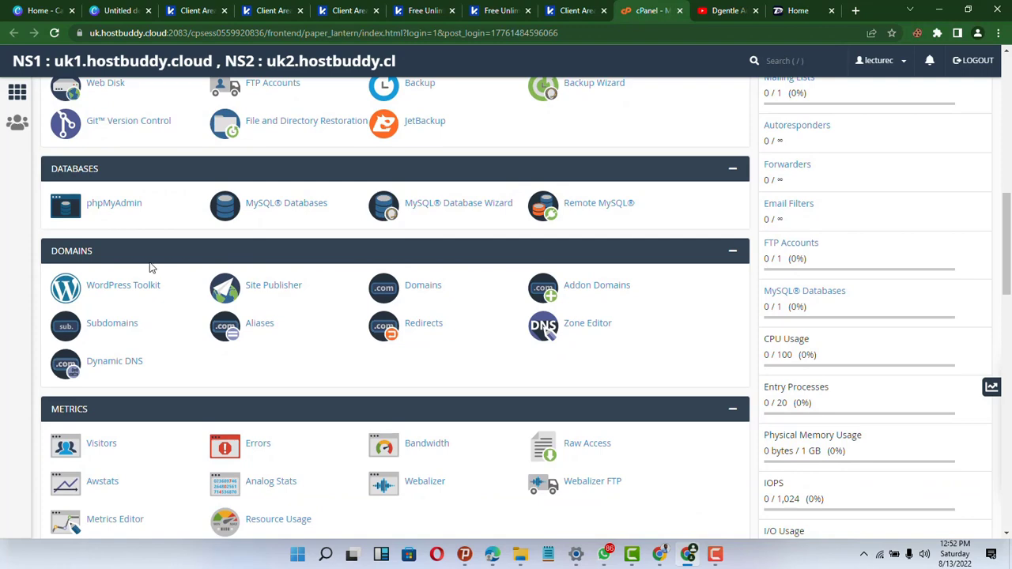
scroll(59, 269, down, 1)
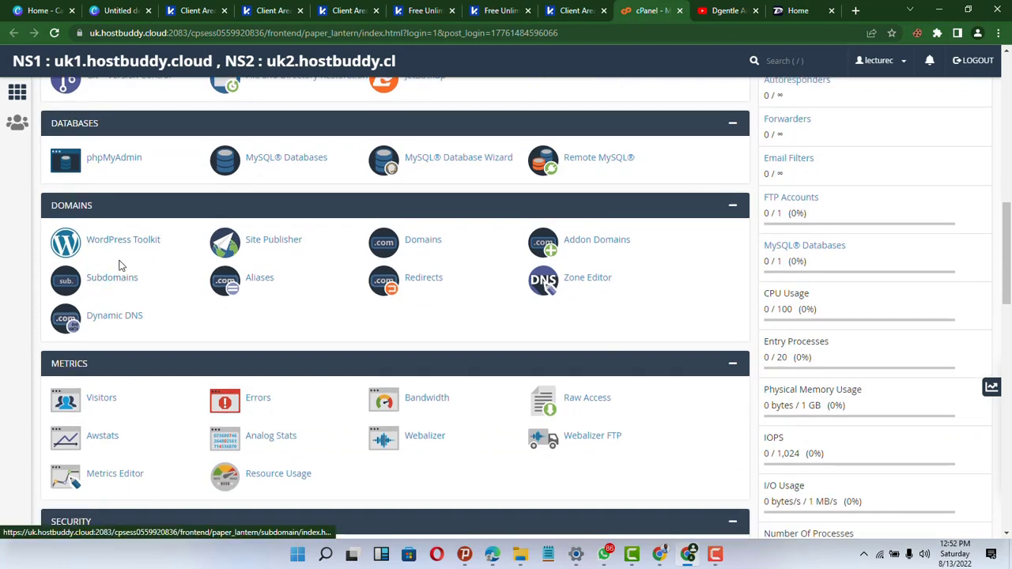
scroll(237, 264, down, 1)
scroll(235, 260, down, 2)
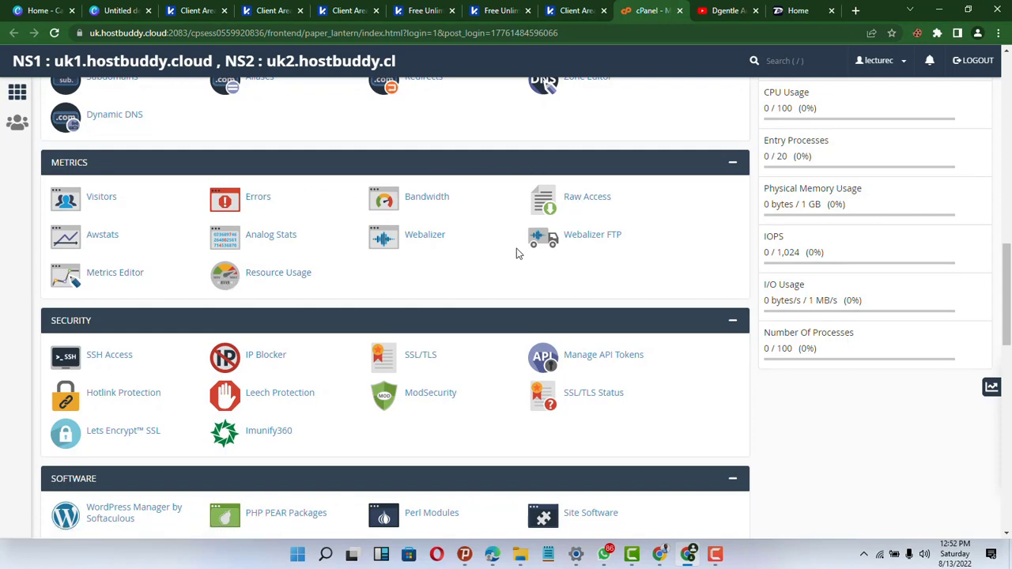
scroll(517, 251, down, 1)
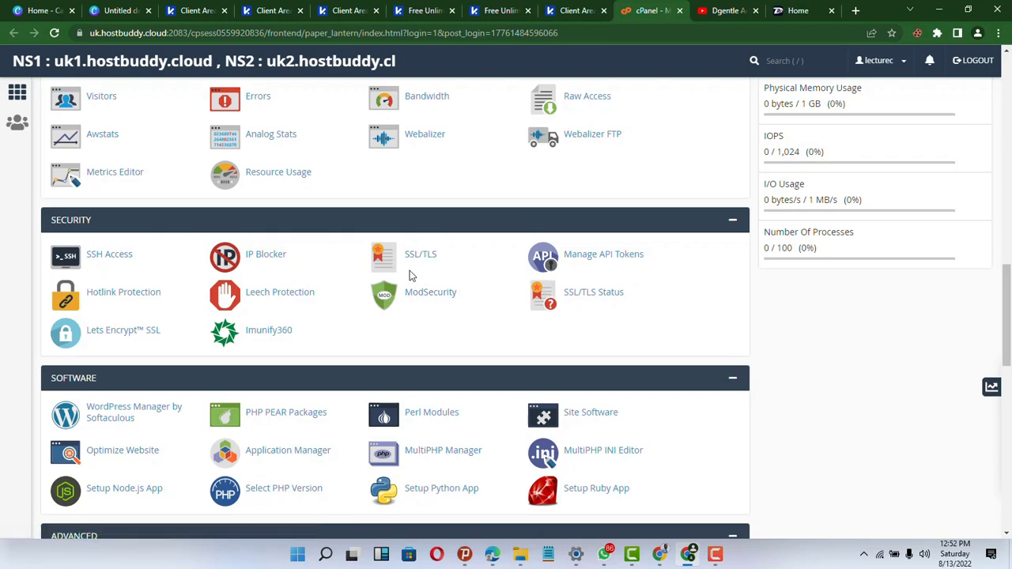
scroll(133, 252, down, 2)
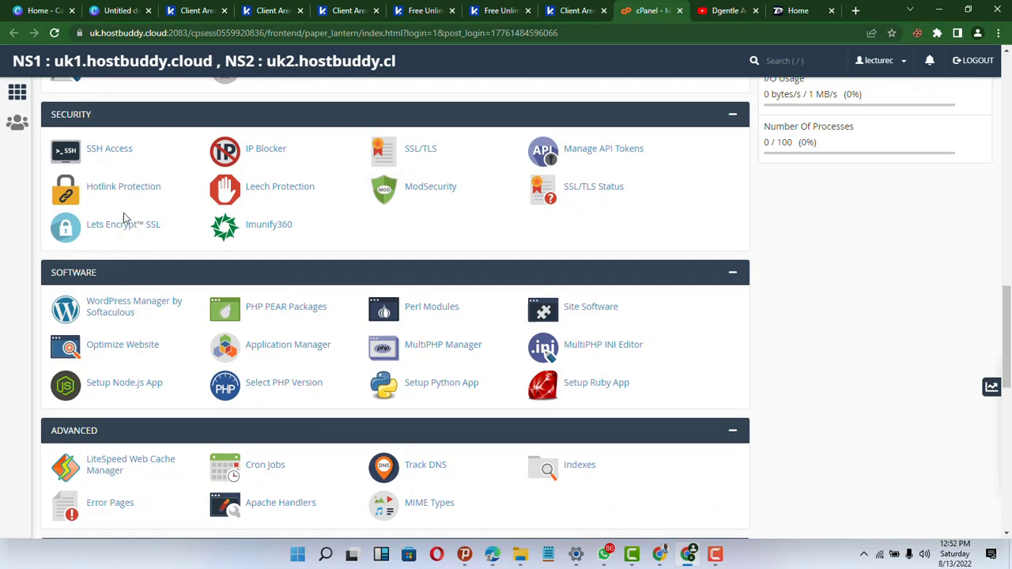
scroll(145, 301, down, 1)
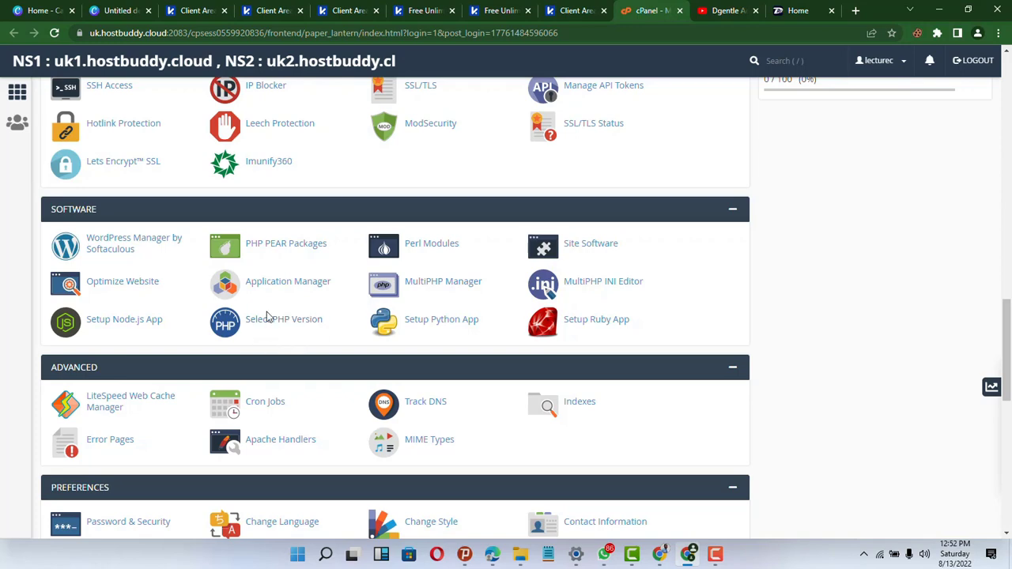
scroll(264, 321, down, 1)
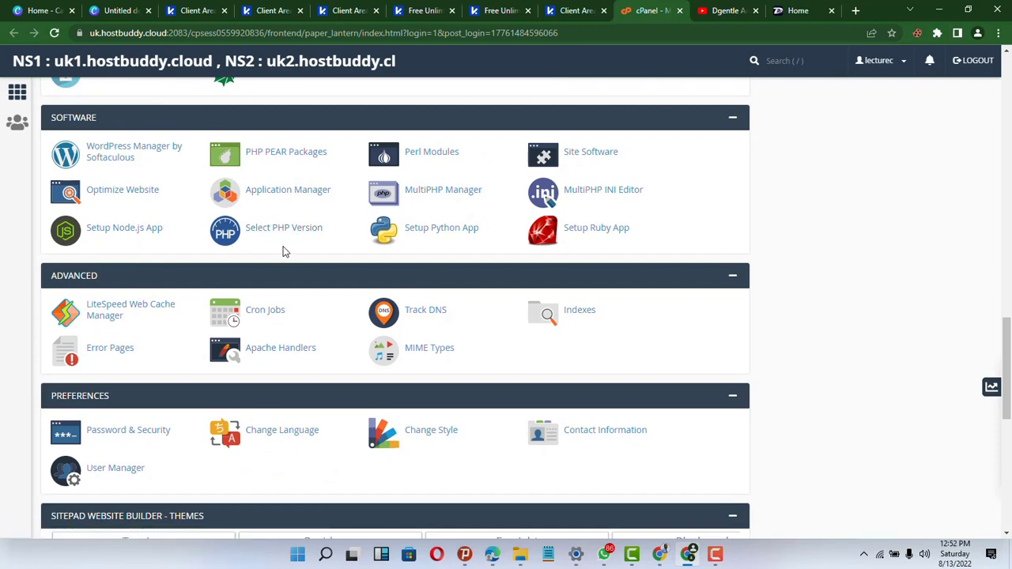
scroll(285, 251, down, 1)
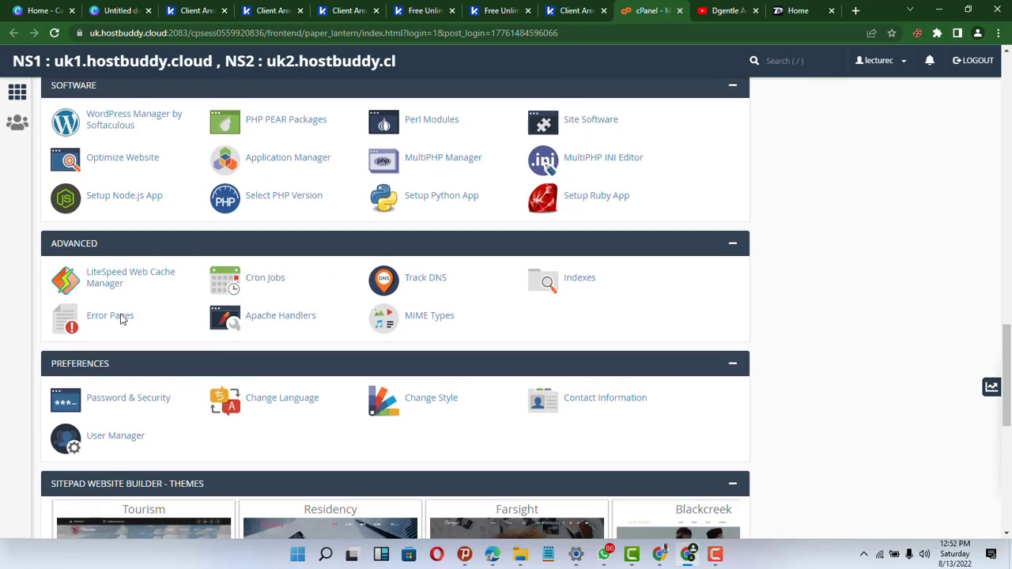
scroll(121, 318, down, 1)
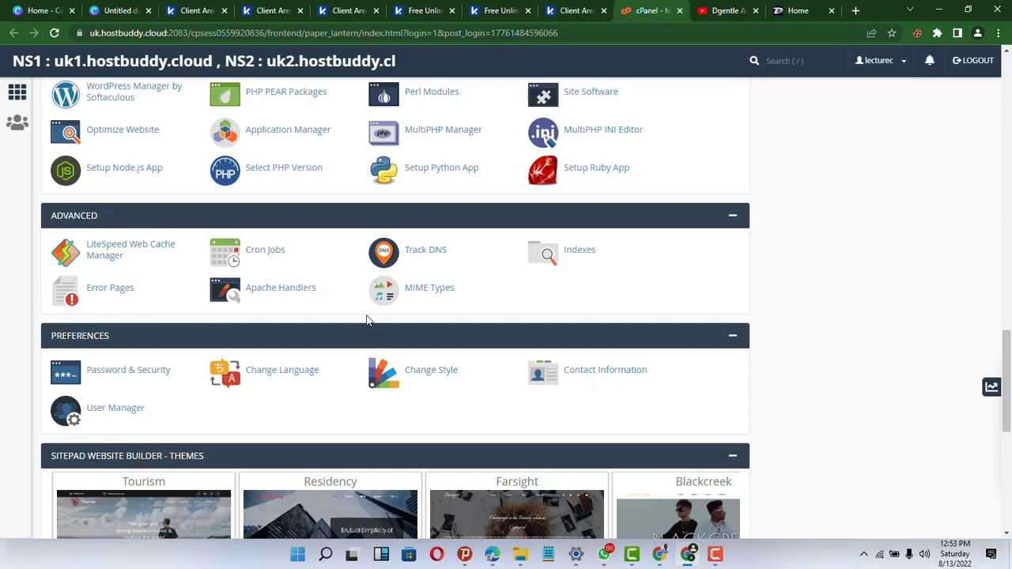
scroll(163, 253, down, 2)
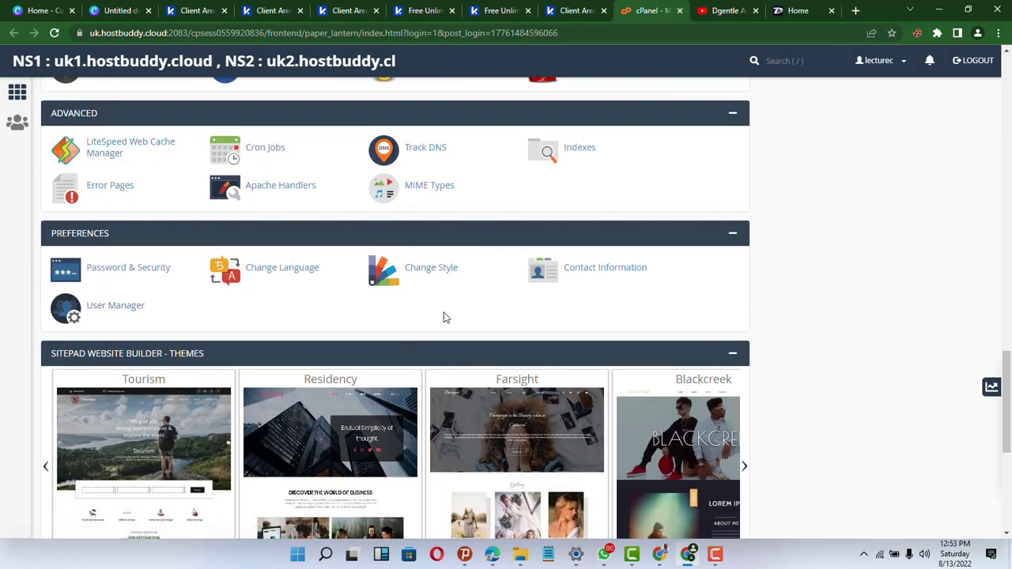
scroll(345, 301, down, 4)
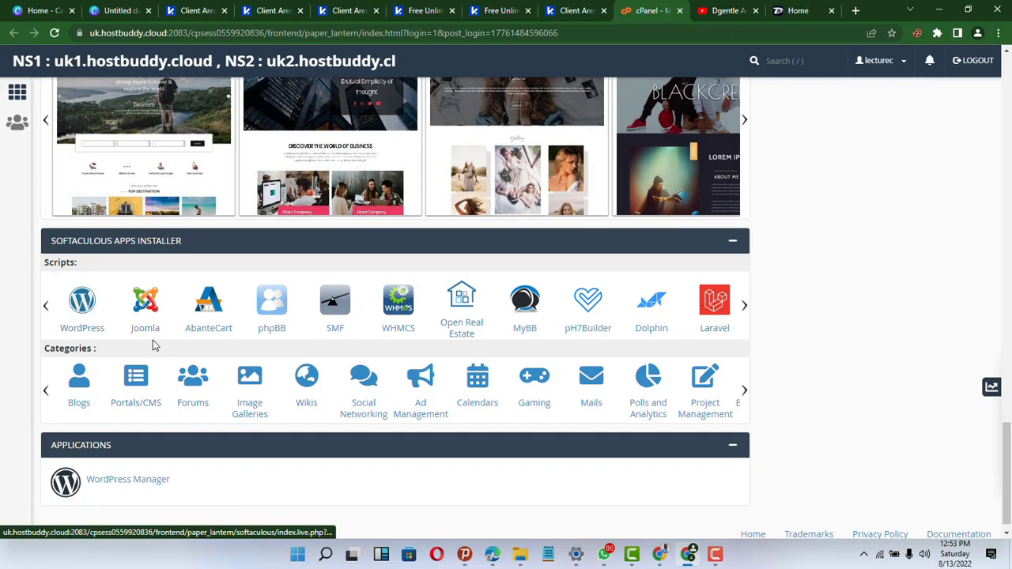
scroll(427, 369, down, 1)
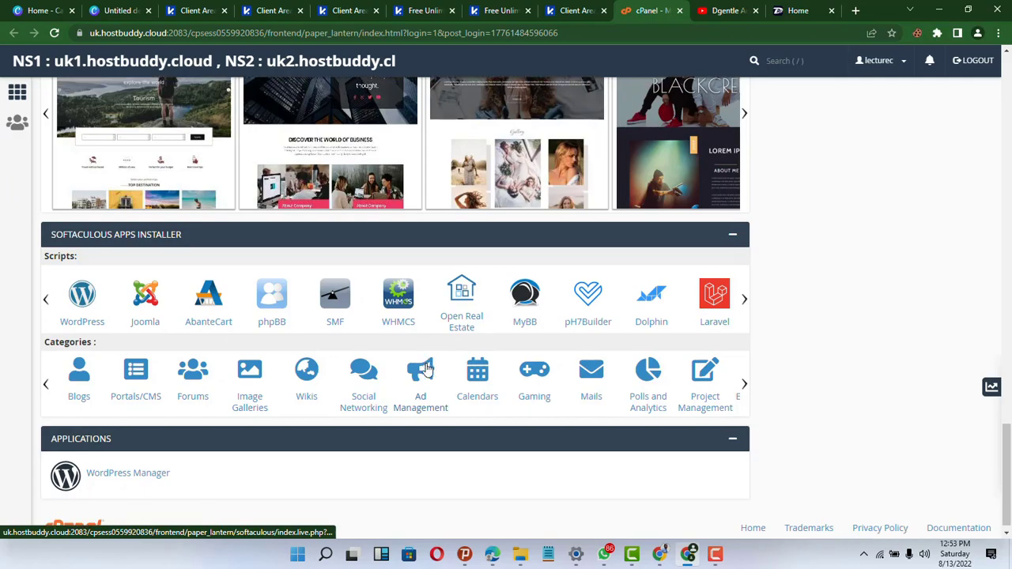
scroll(427, 369, up, 20)
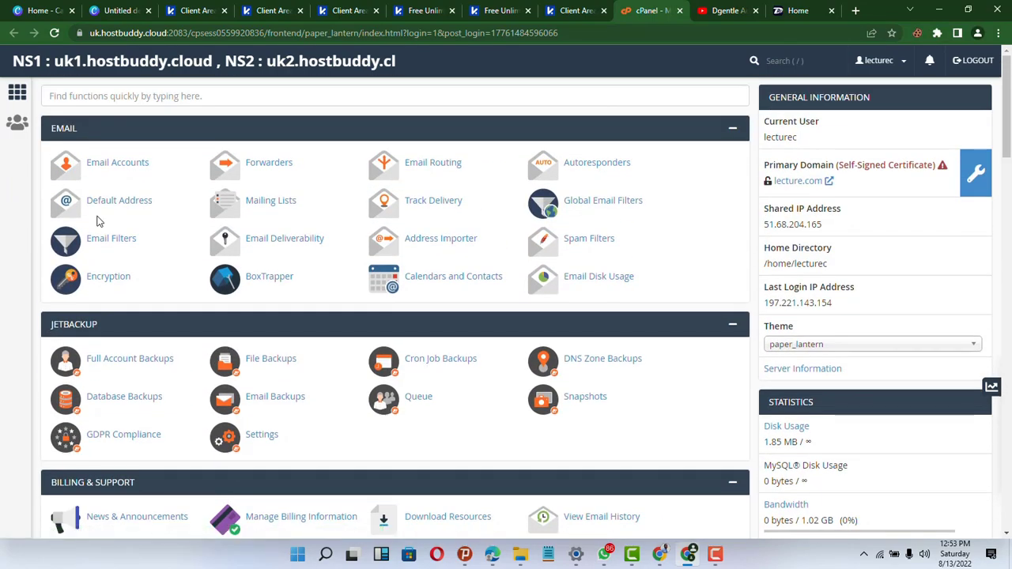
scroll(105, 333, down, 5)
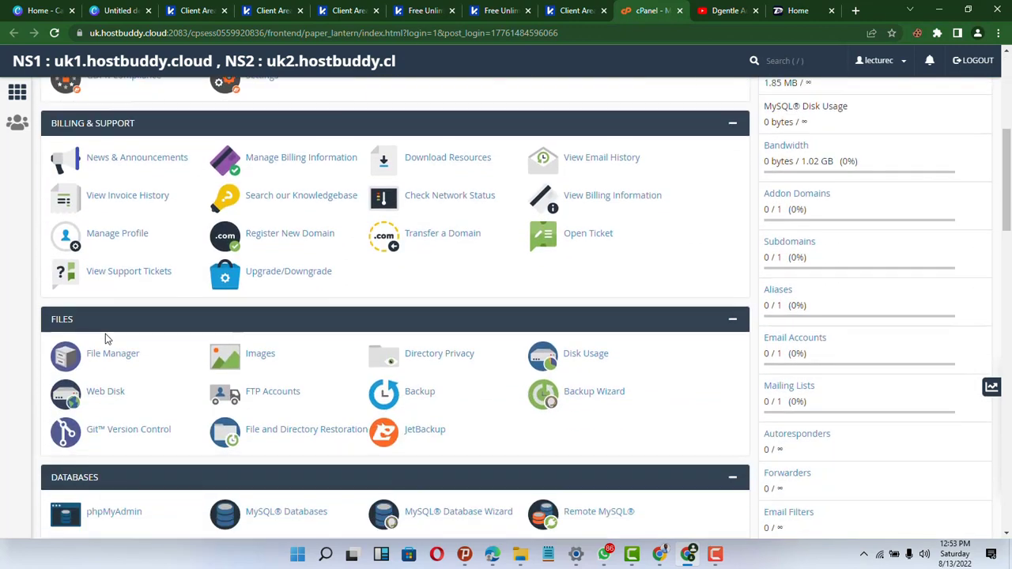
scroll(108, 339, down, 1)
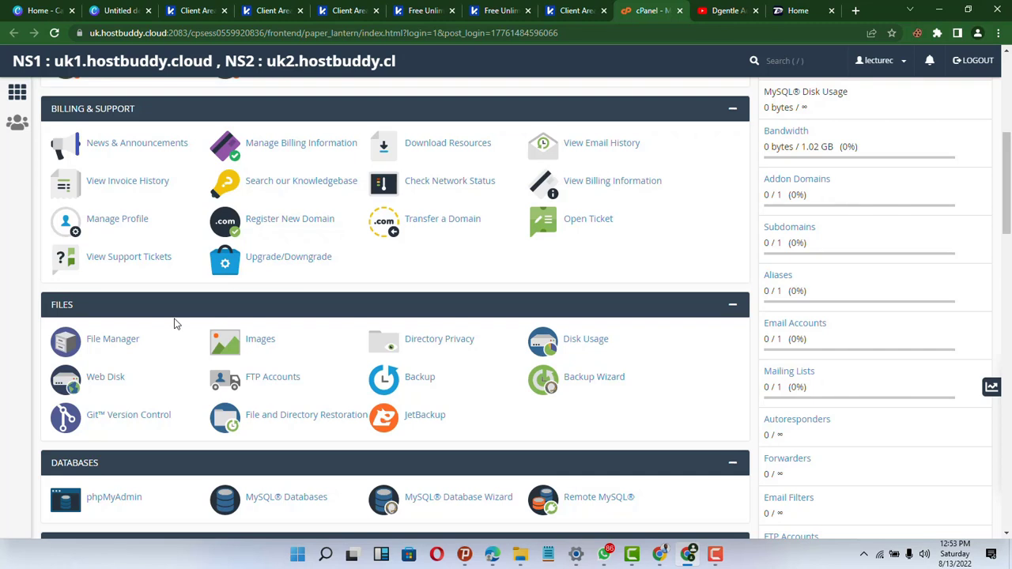
click(101, 341)
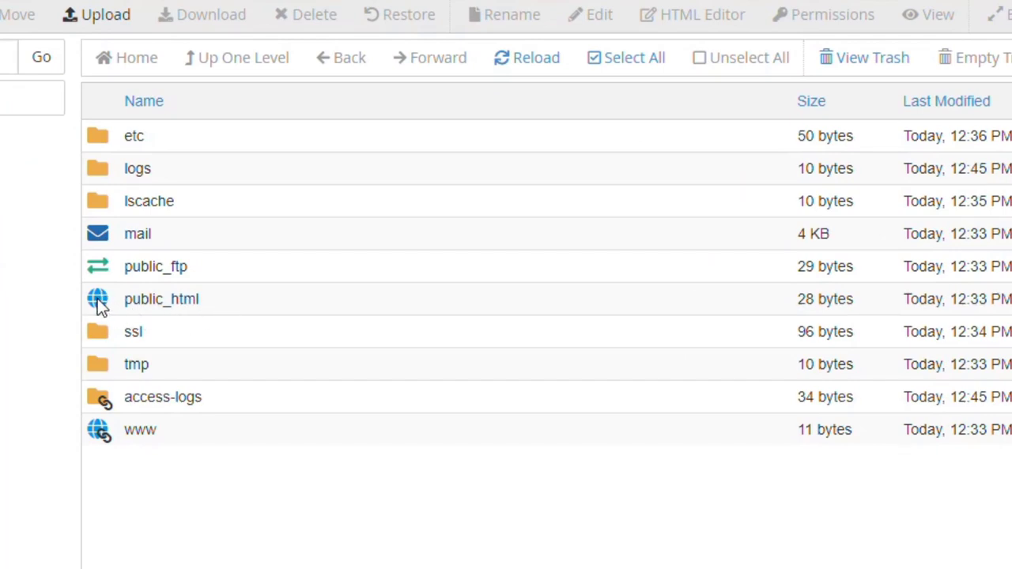
- Navigate File Manager from the home directory into public_html, which holds only cgi-bin
double_click(98, 302)
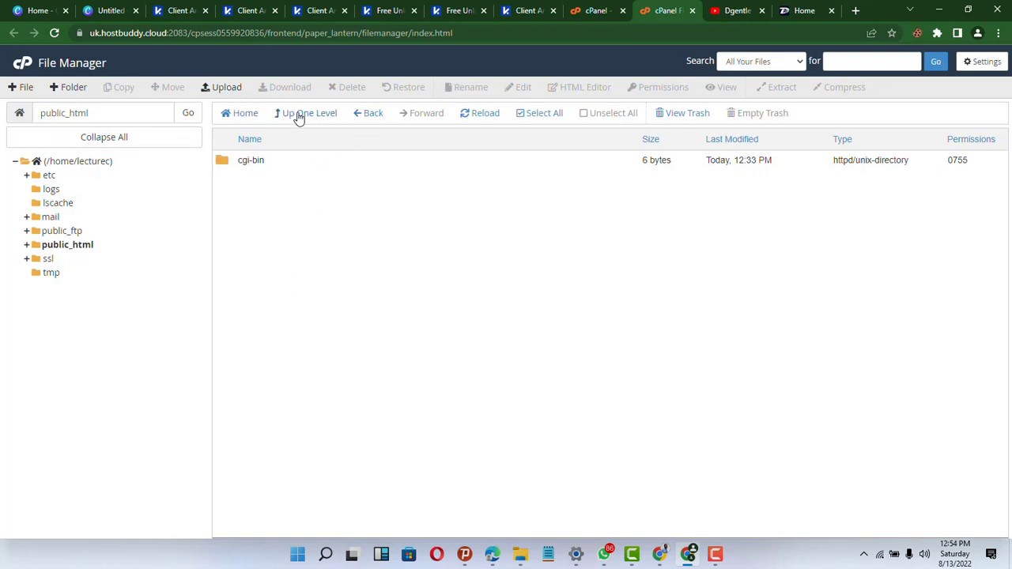
click(187, 119)
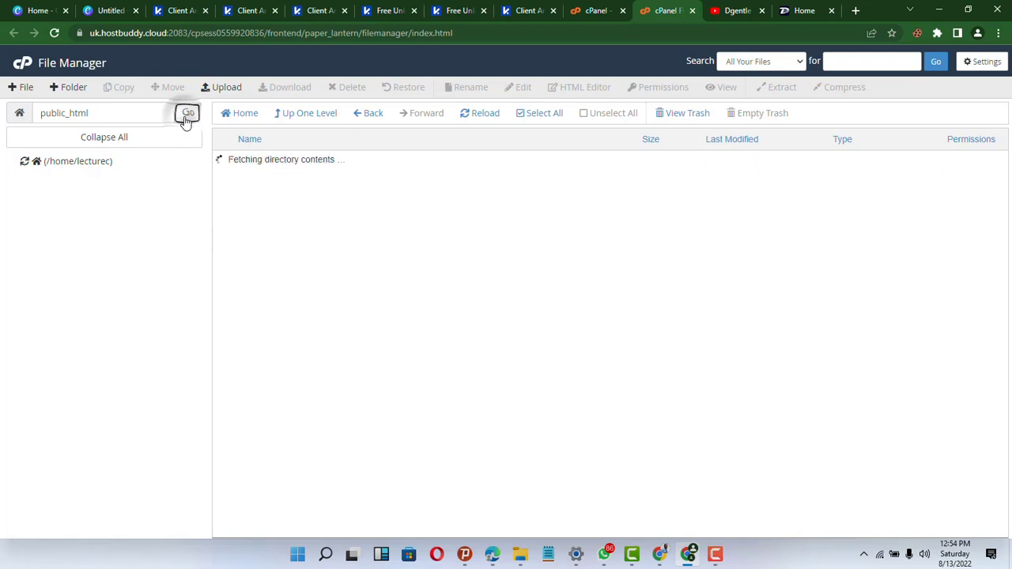
click(107, 164)
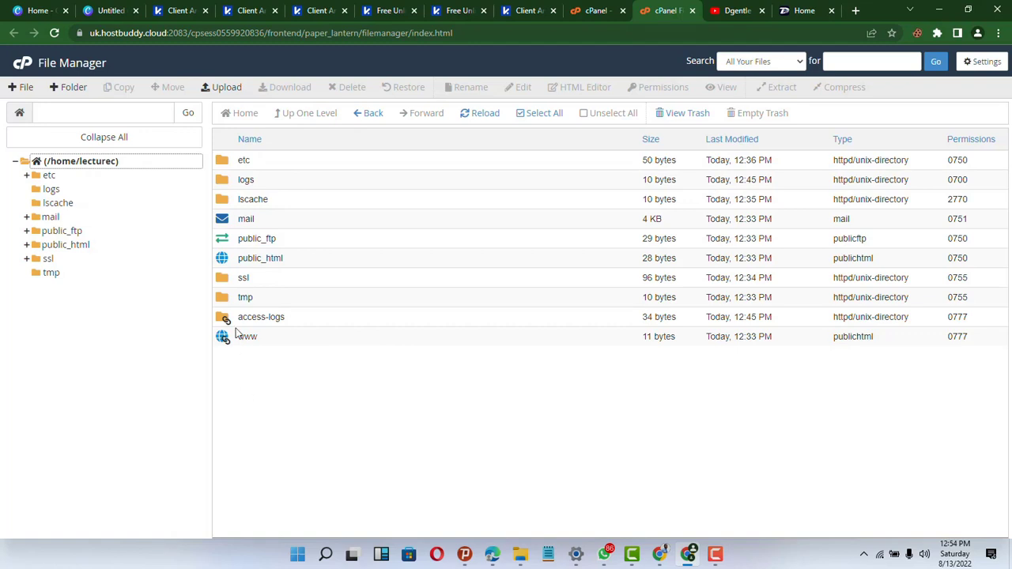
double_click(223, 259)
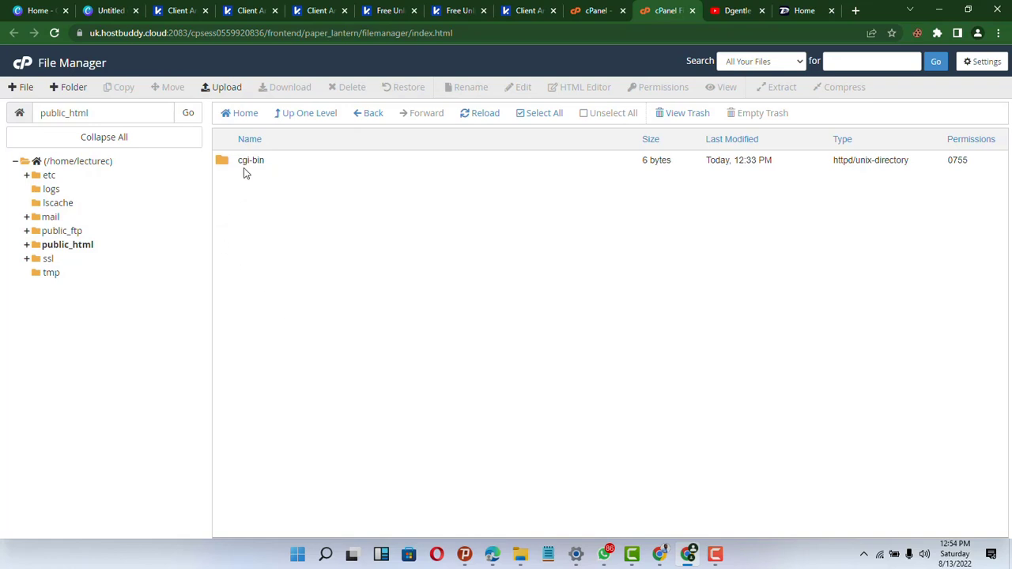
- Delete the cgi-bin folder from public_html, sending it to the trash rather than skipping it
click(225, 162)
right_click(225, 159)
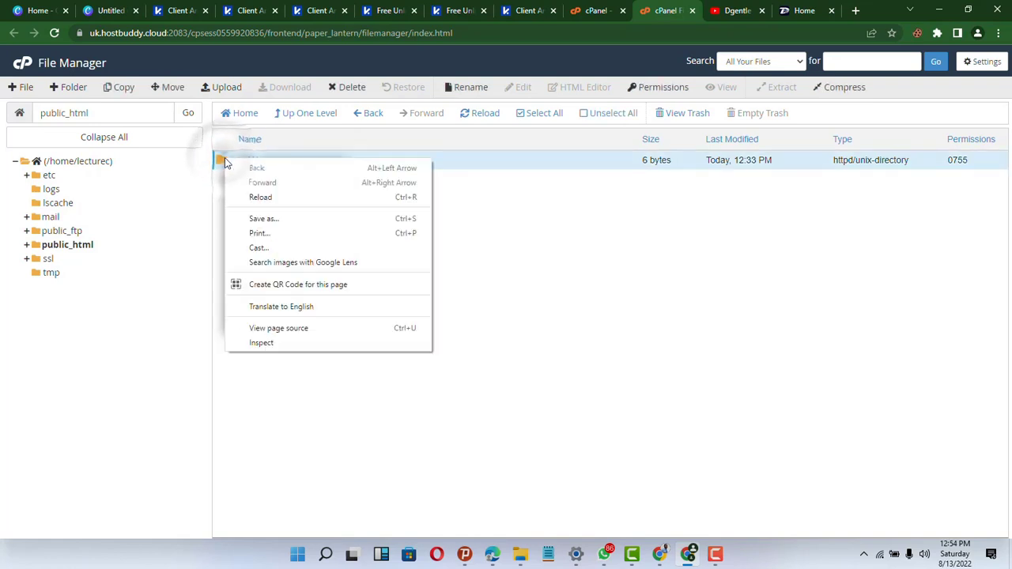
click(557, 306)
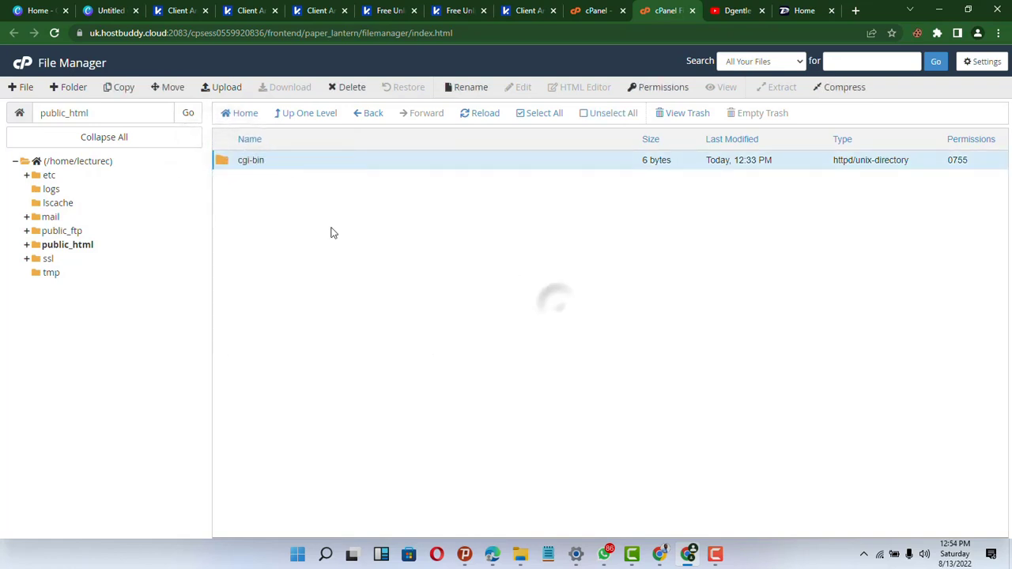
right_click(267, 166)
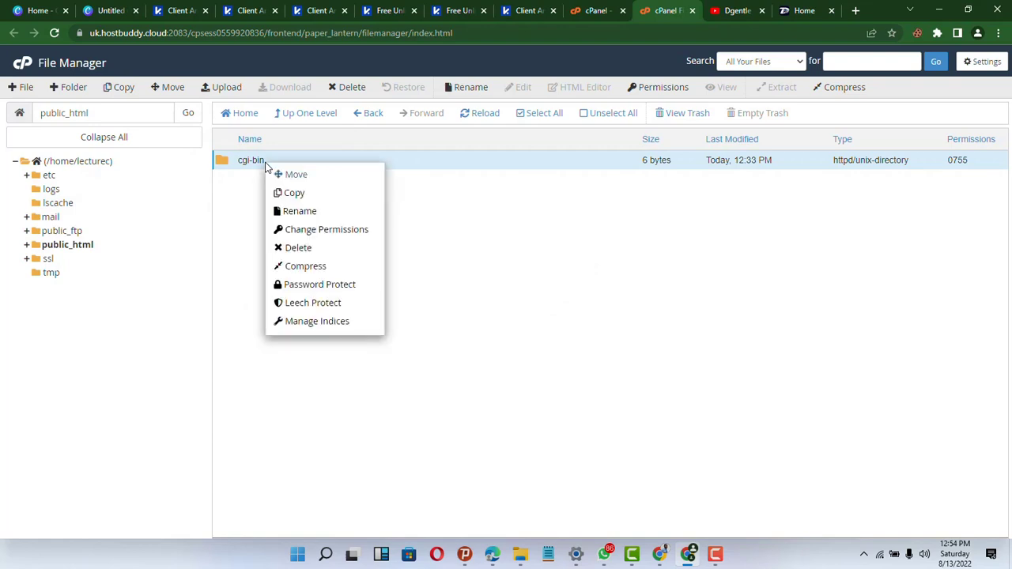
click(298, 249)
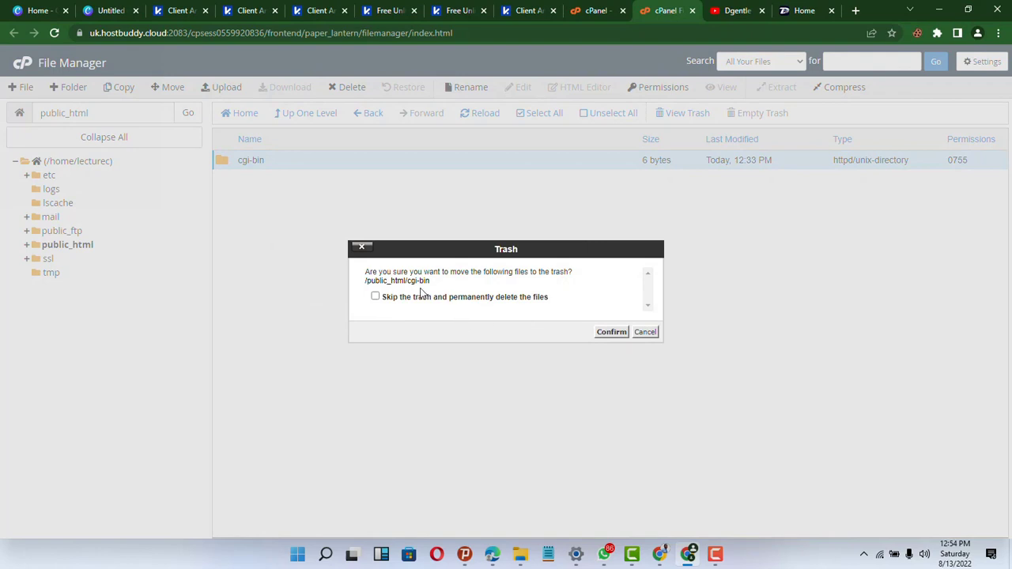
click(375, 296)
click(375, 296)
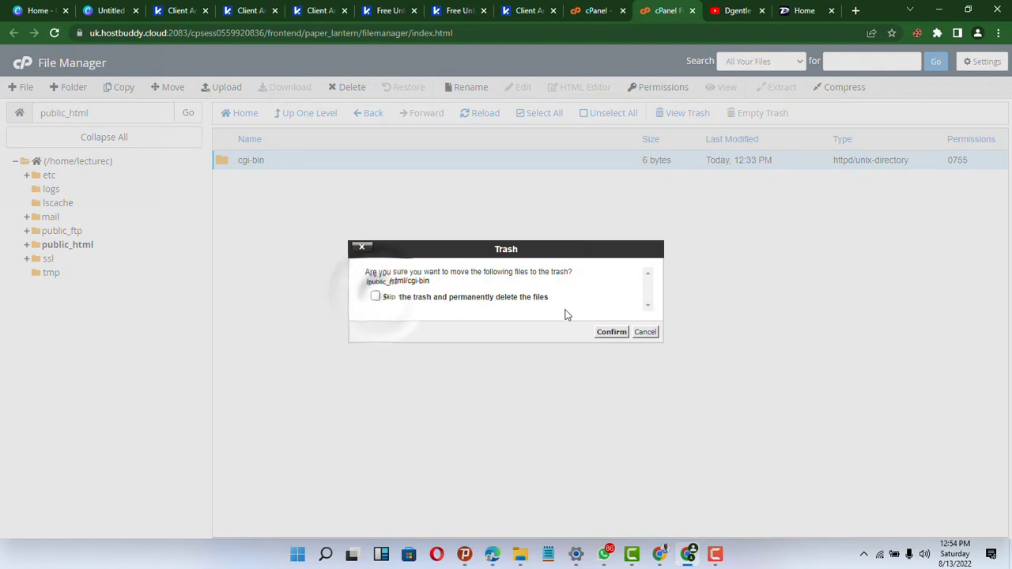
click(599, 335)
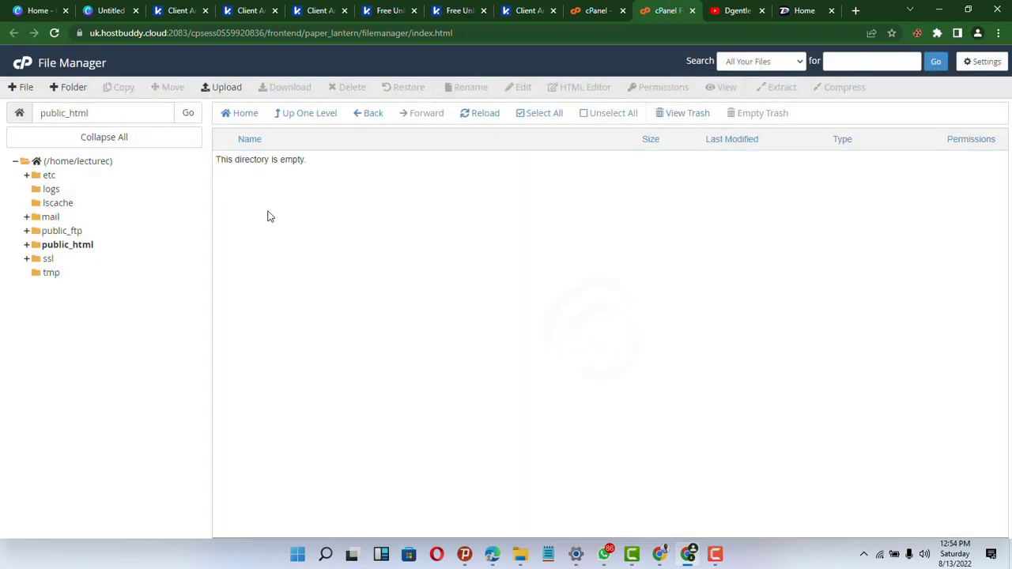
click(229, 88)
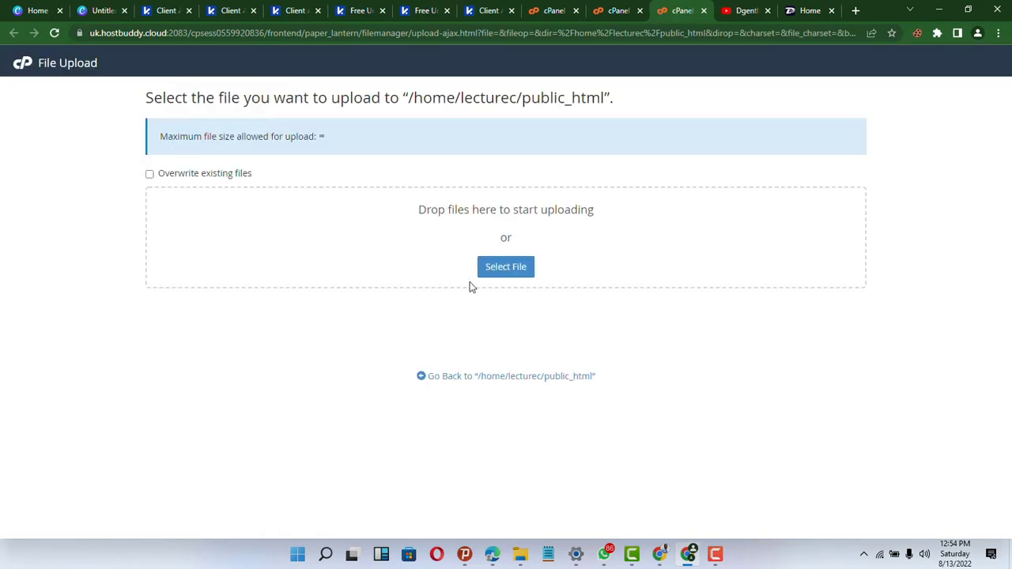
click(510, 271)
click(522, 376)
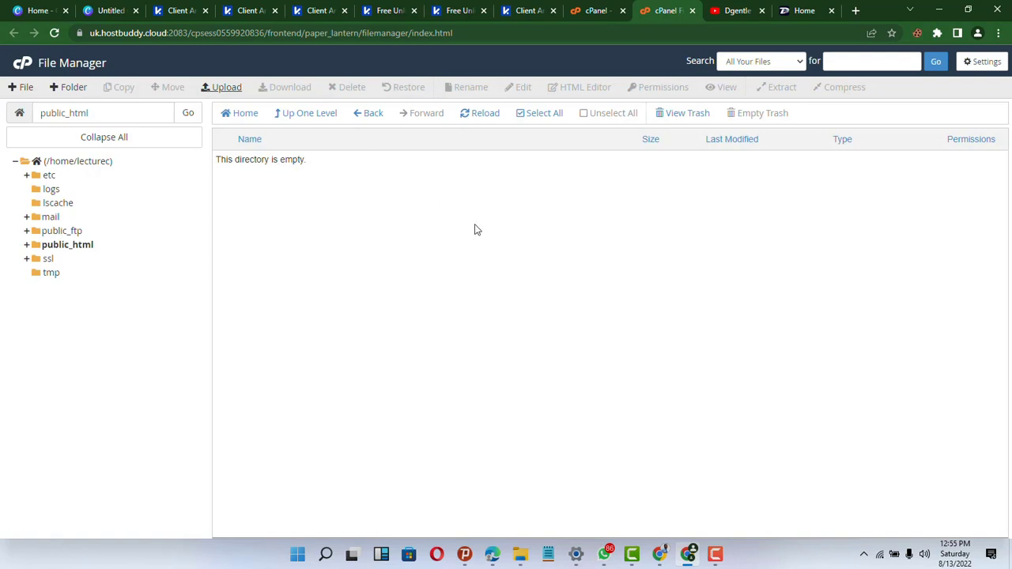
- From the cPanel home dashboard, open WordPress under Softaculous Apps Installer
click(597, 7)
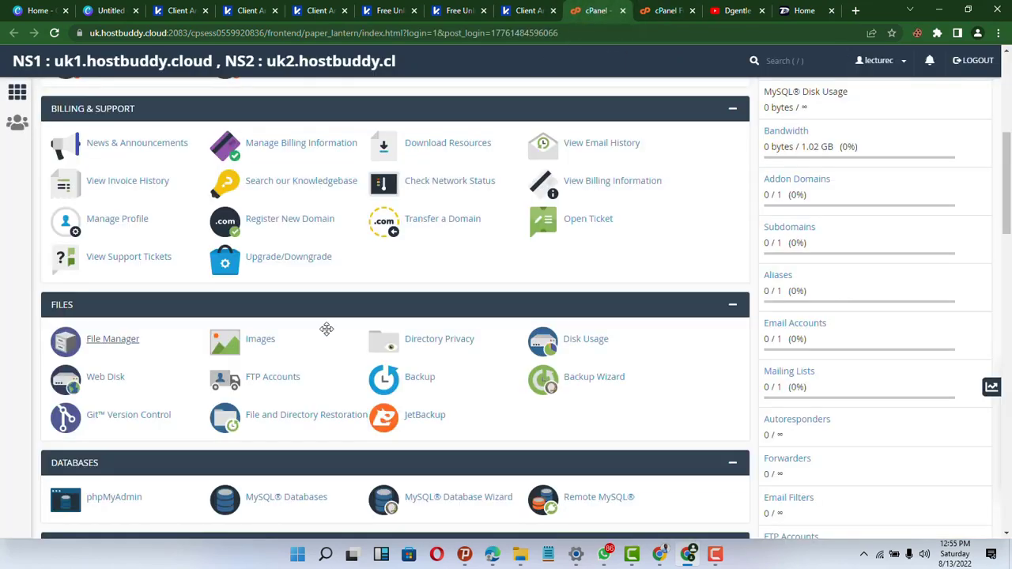
scroll(327, 329, down, 6)
scroll(326, 329, up, 2)
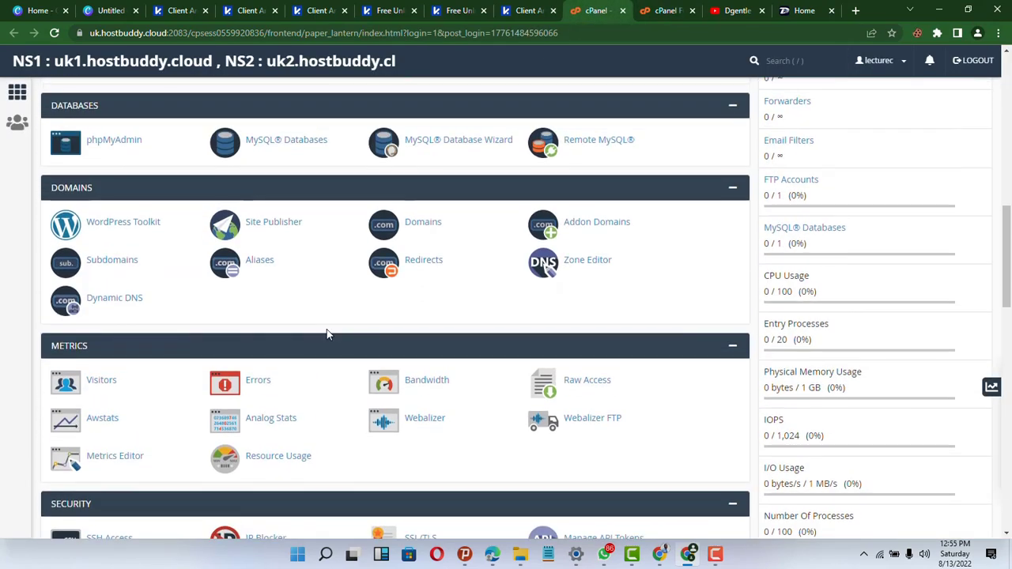
scroll(328, 334, down, 6)
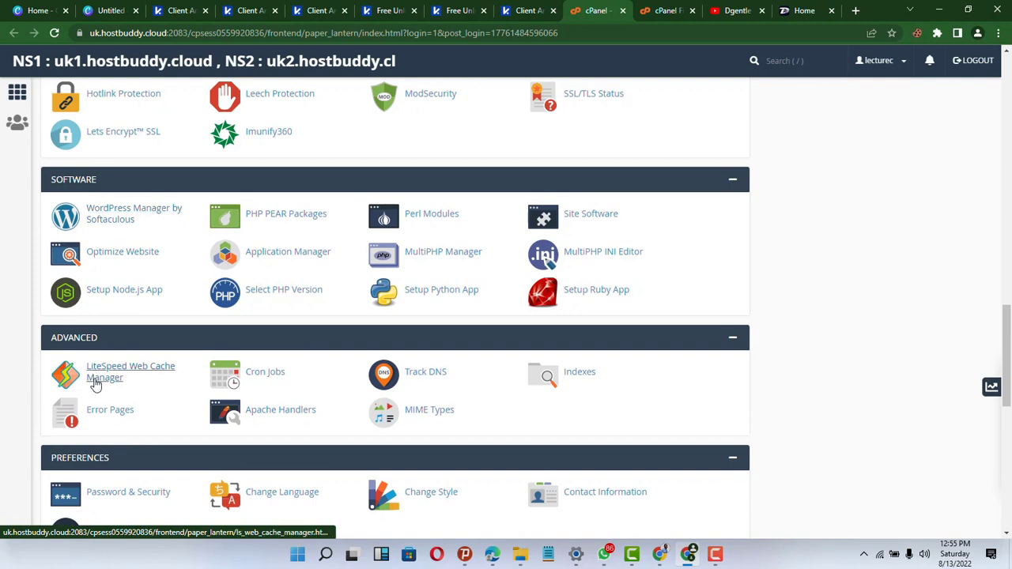
scroll(95, 379, down, 8)
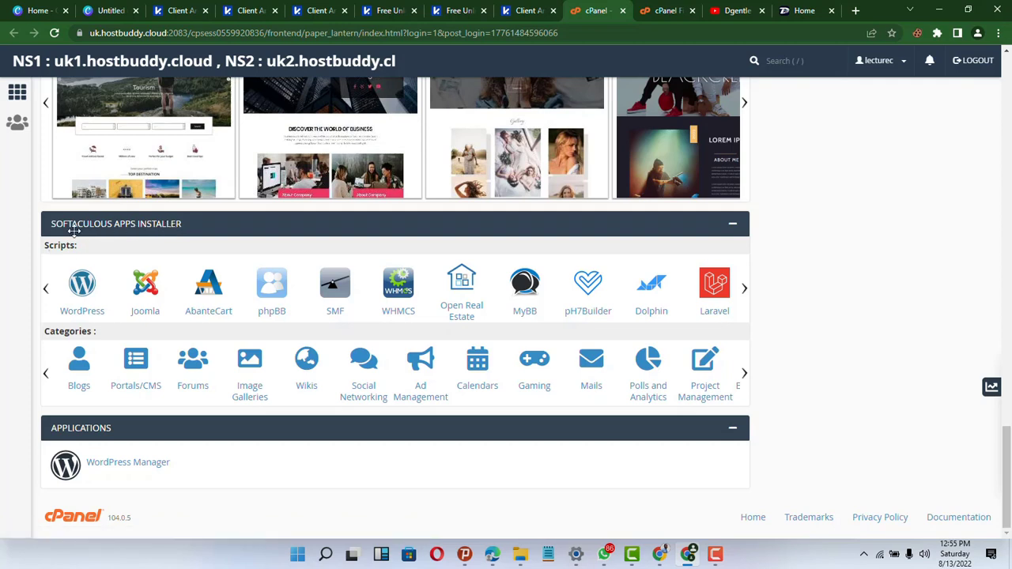
click(79, 282)
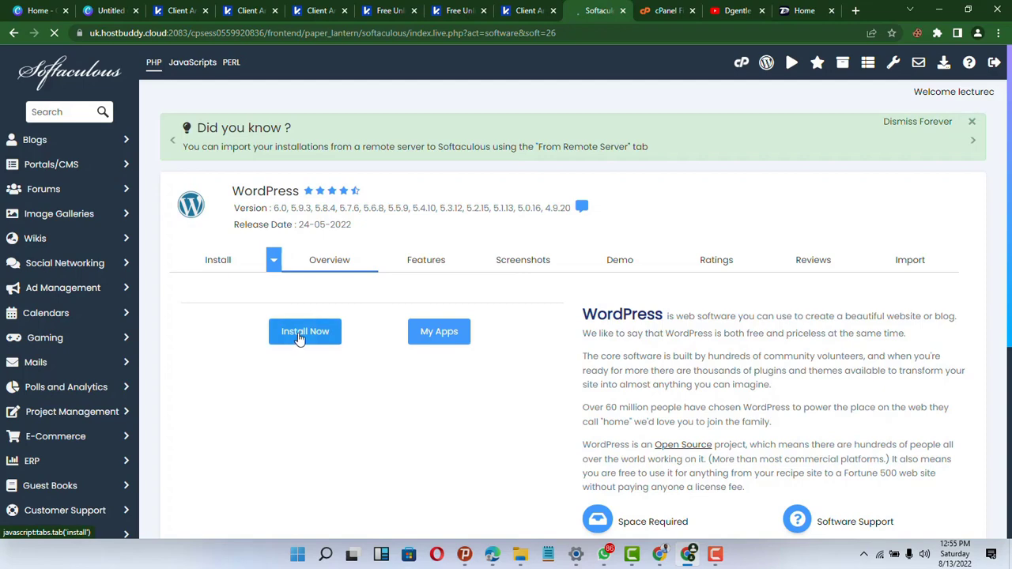
- Open the WordPress 6.0 install form and clear the default 'wp' installation directory
click(301, 334)
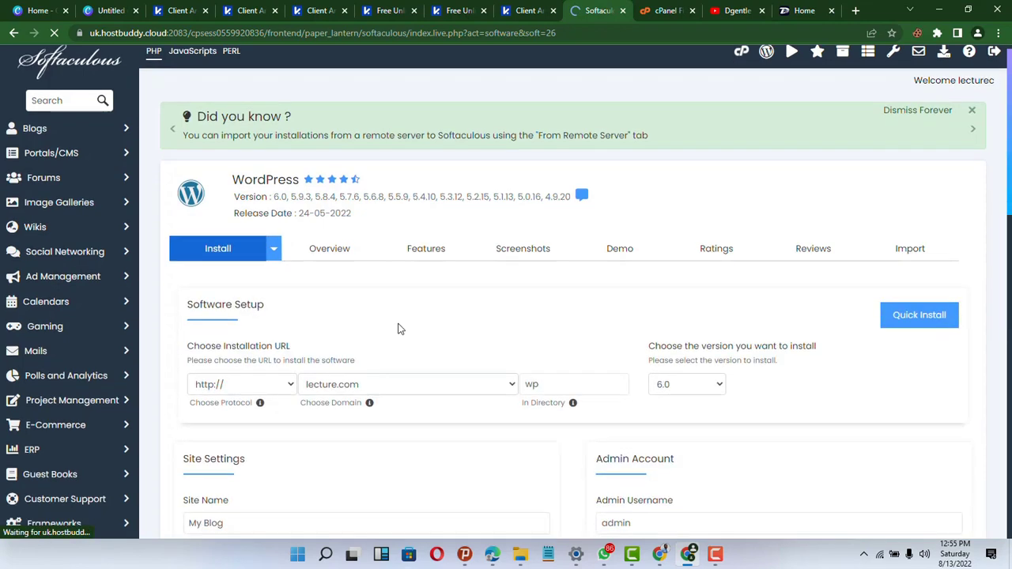
scroll(399, 326, down, 2)
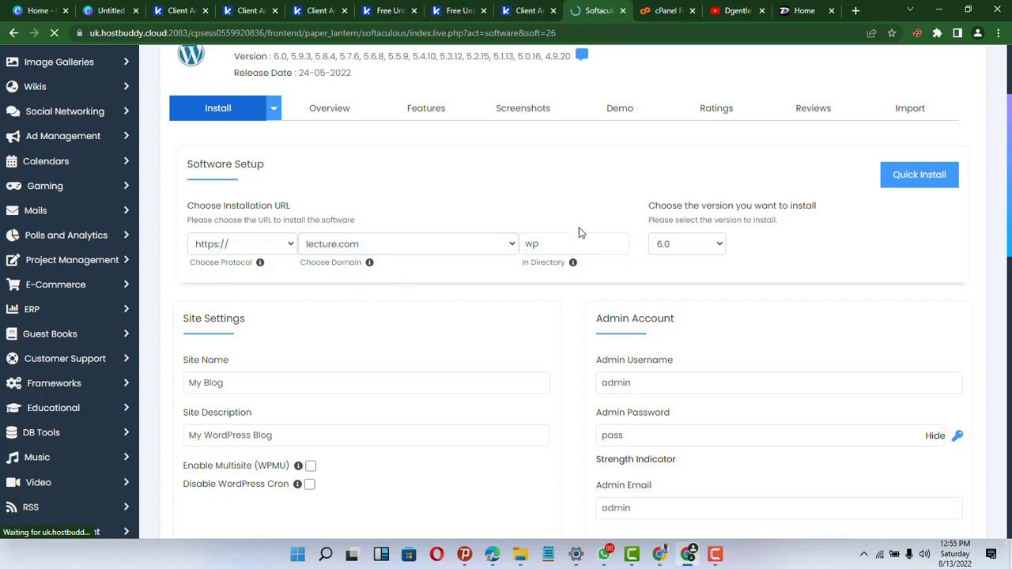
scroll(353, 355, down, 3)
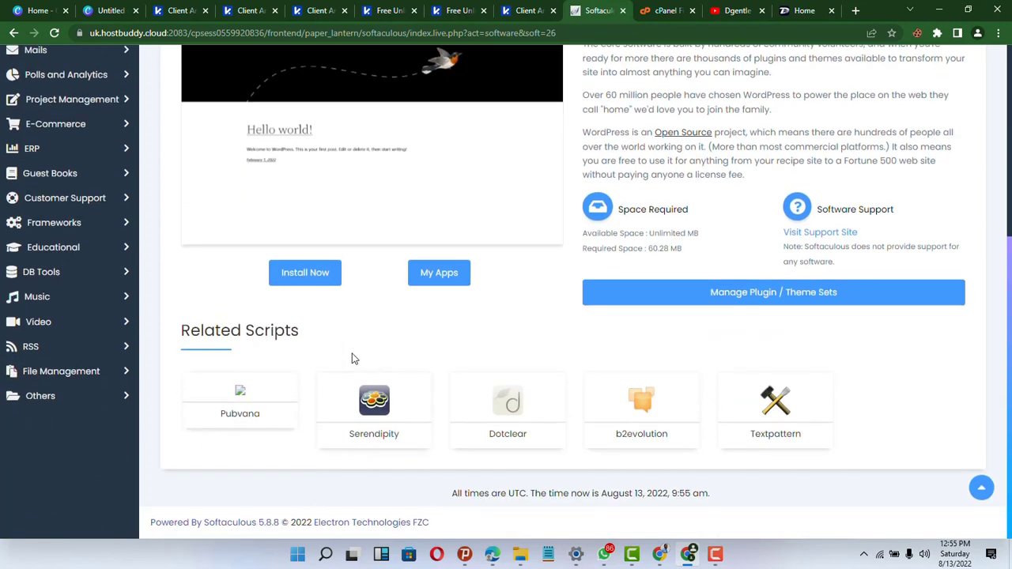
scroll(432, 414, down, 5)
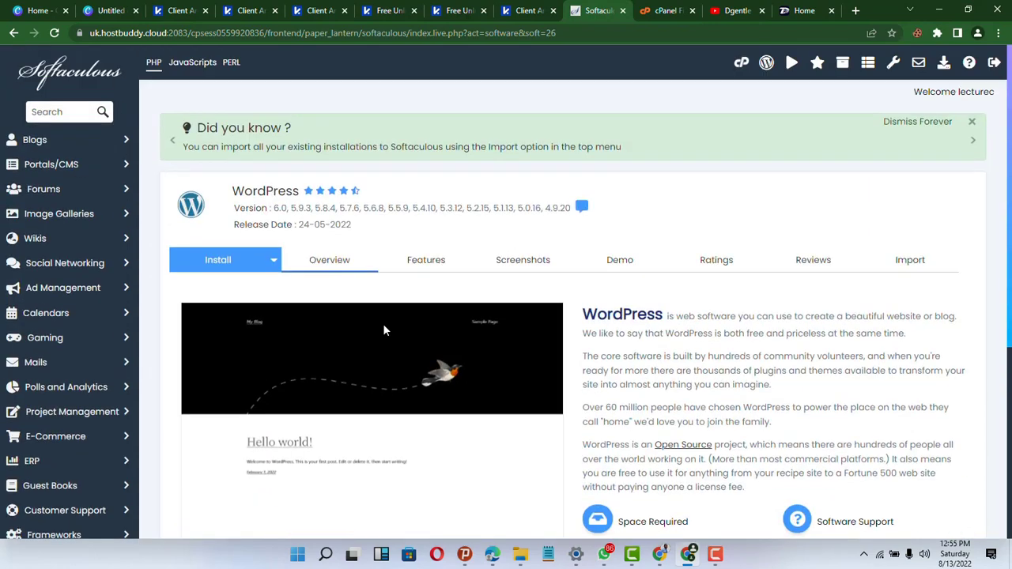
click(237, 270)
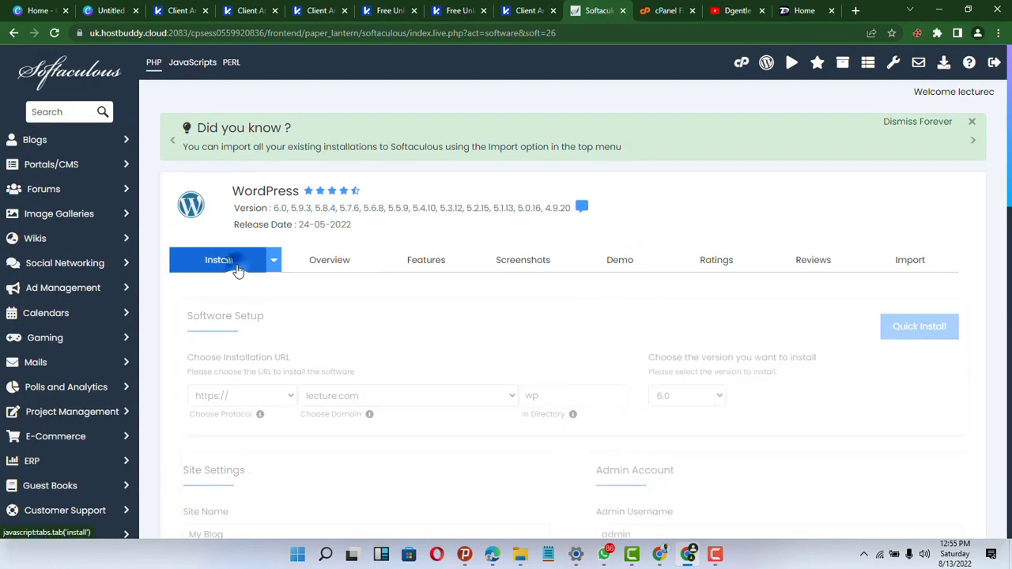
click(600, 394)
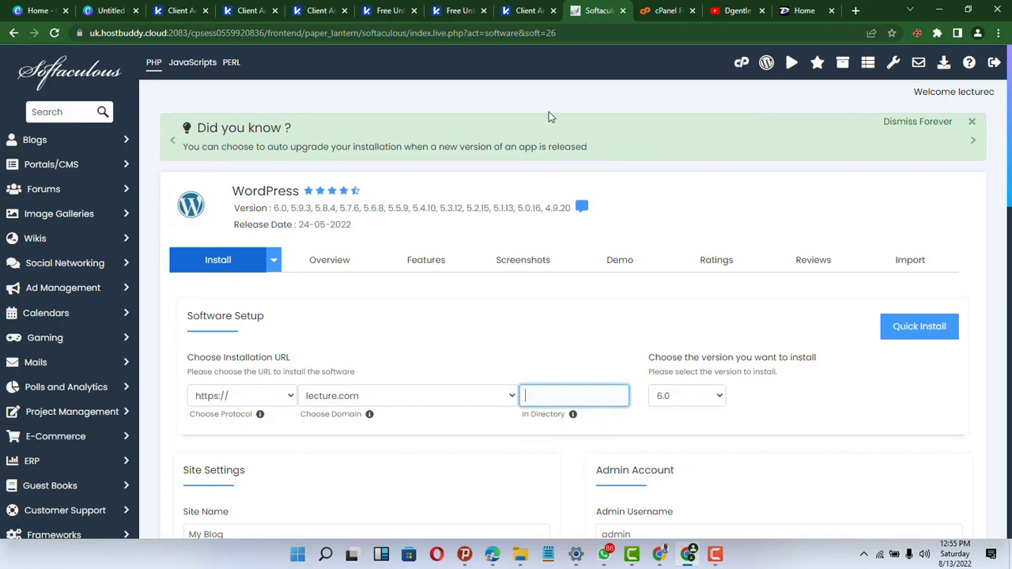
- Confirm public_html is still empty, then edit the admin username in the install form
click(678, 8)
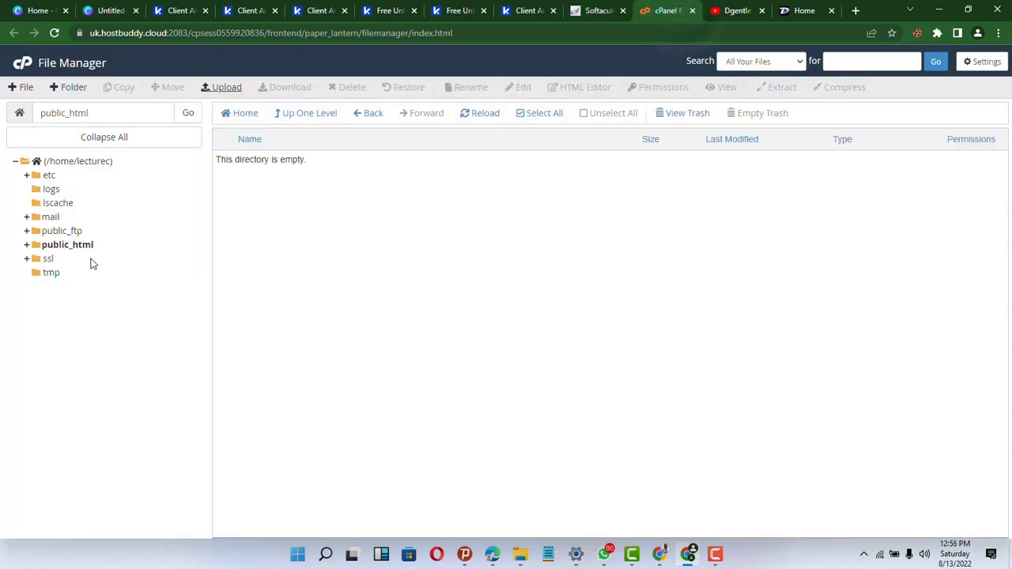
click(598, 10)
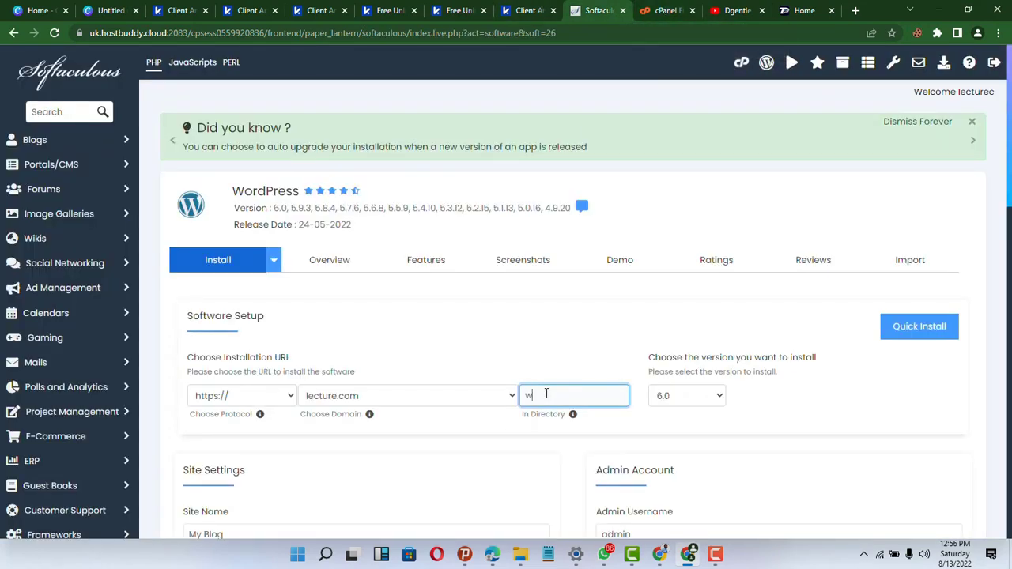
scroll(546, 393, down, 1)
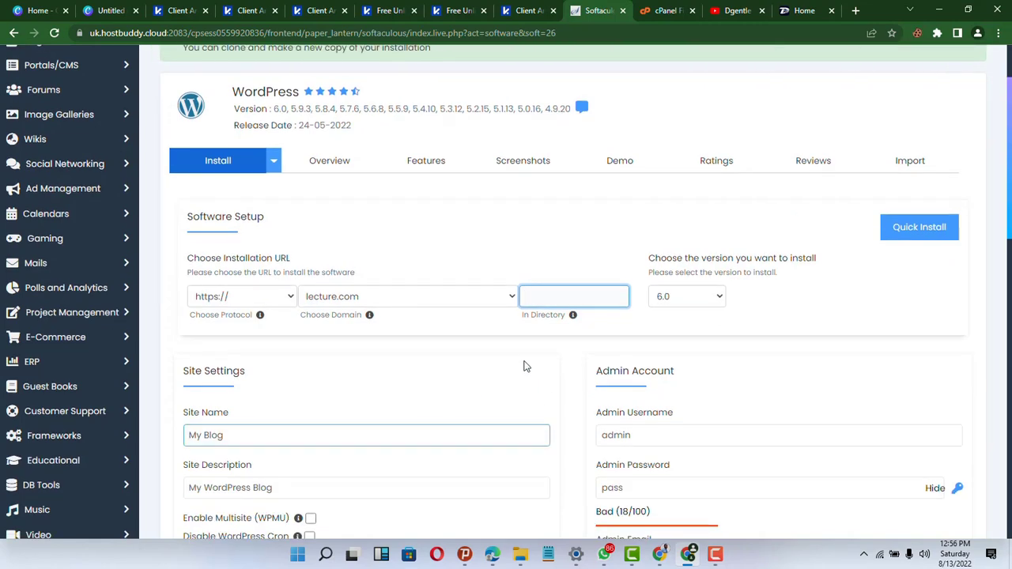
scroll(649, 480, down, 1)
scroll(649, 480, down, 1)
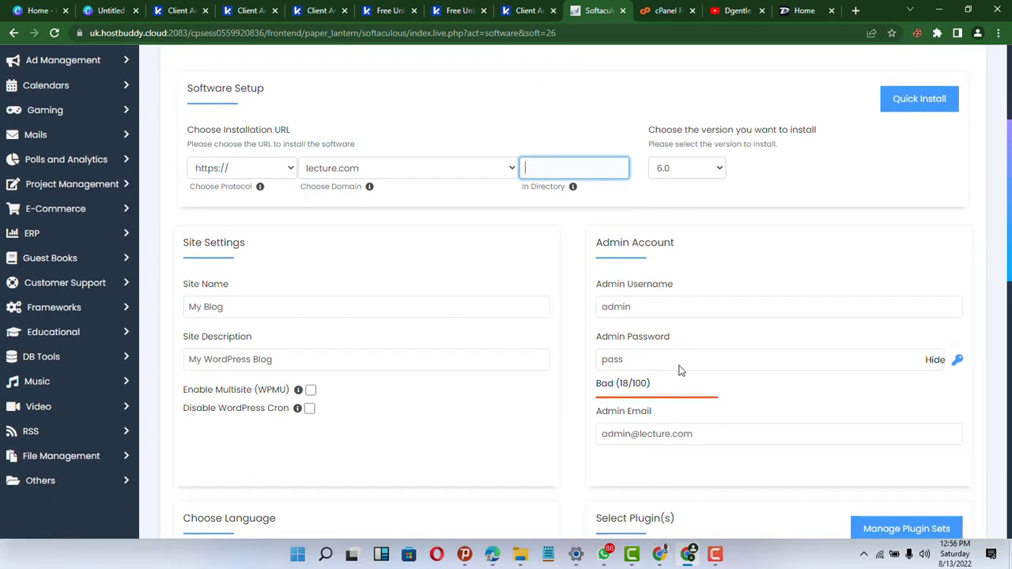
click(654, 308)
- Replace the admin e-mail with the user's own address and edit the admin password
scroll(664, 300, down, 1)
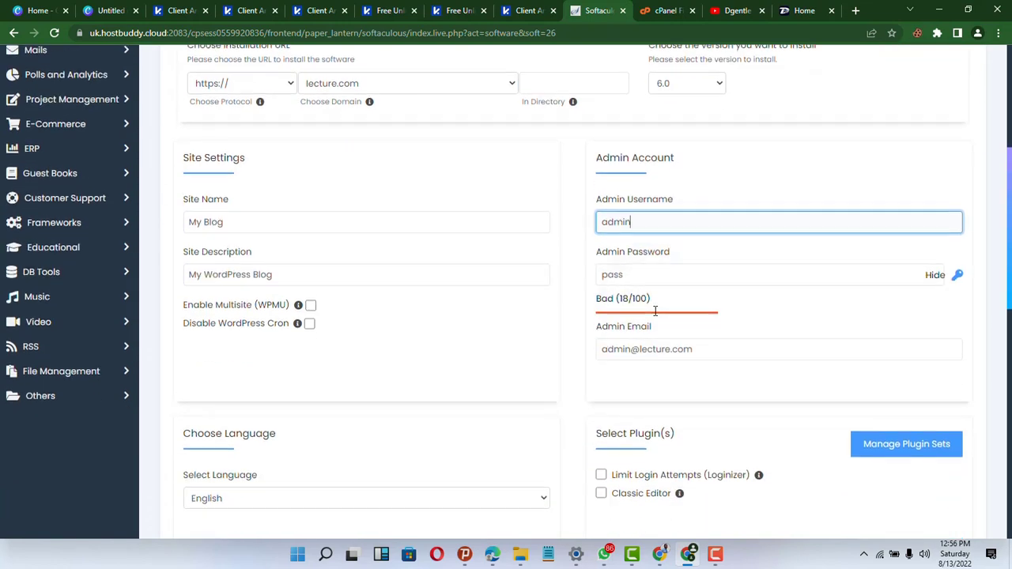
click(670, 349)
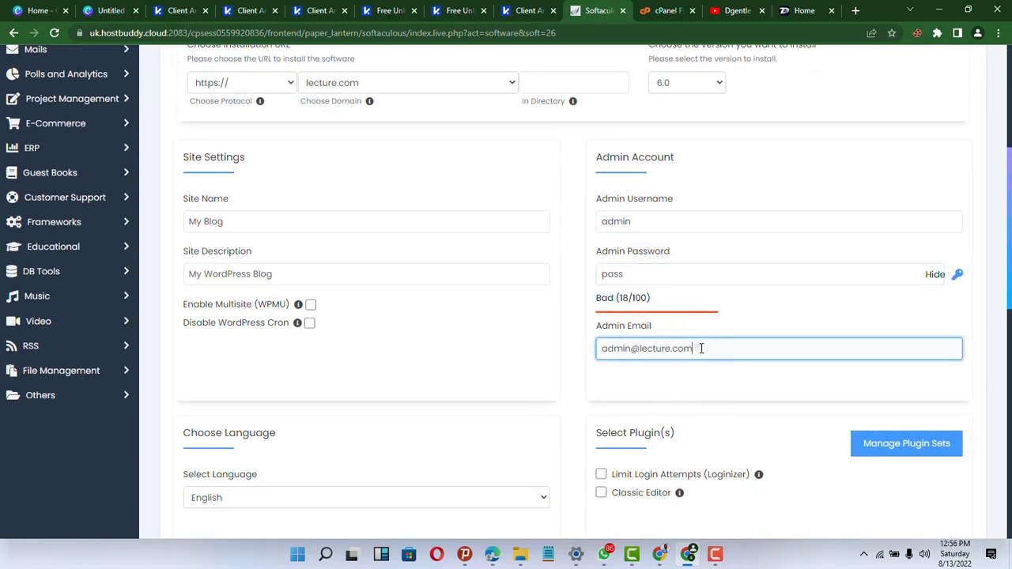
triple_click(701, 348)
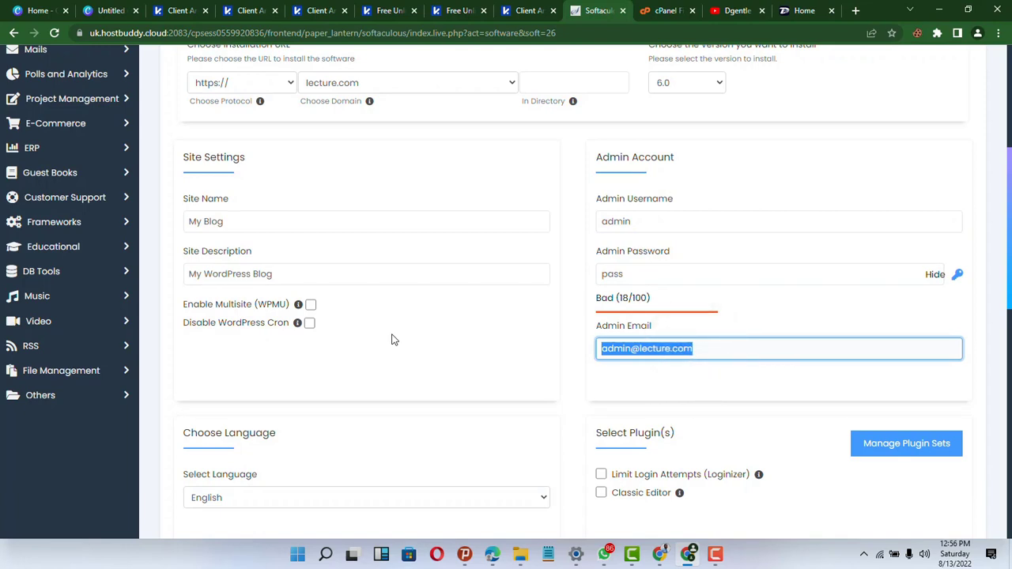
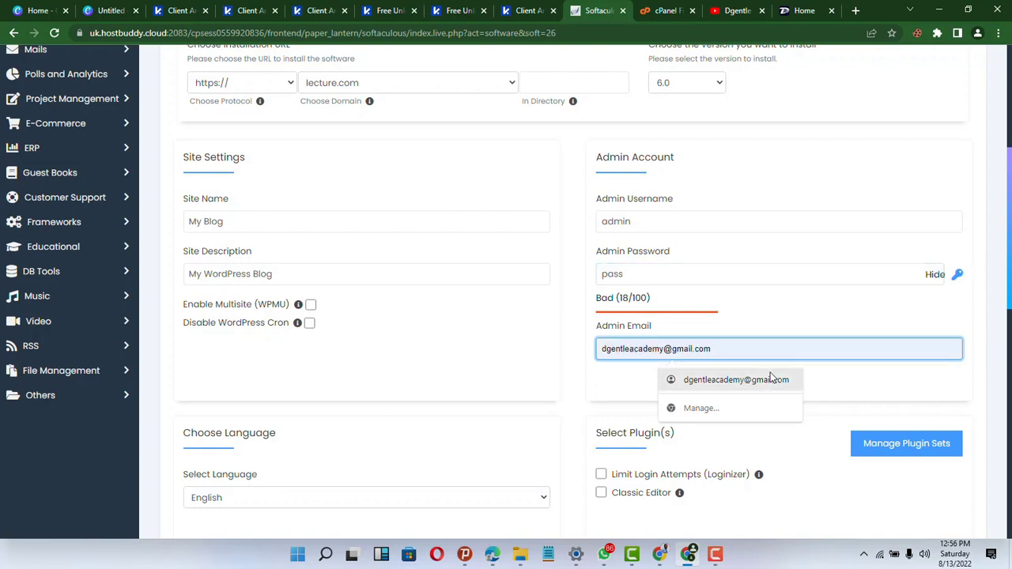
click(769, 378)
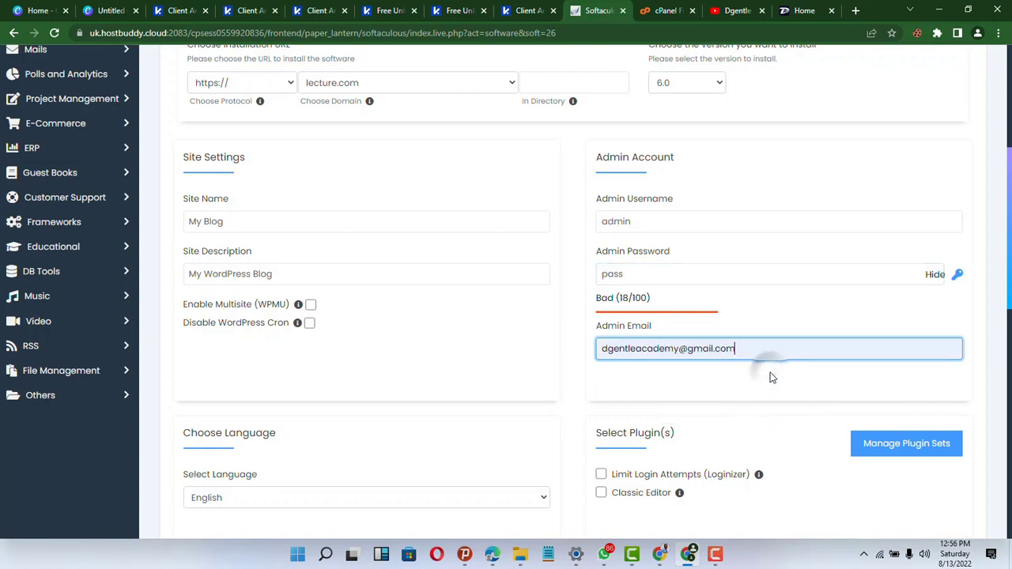
key(BackSpace)
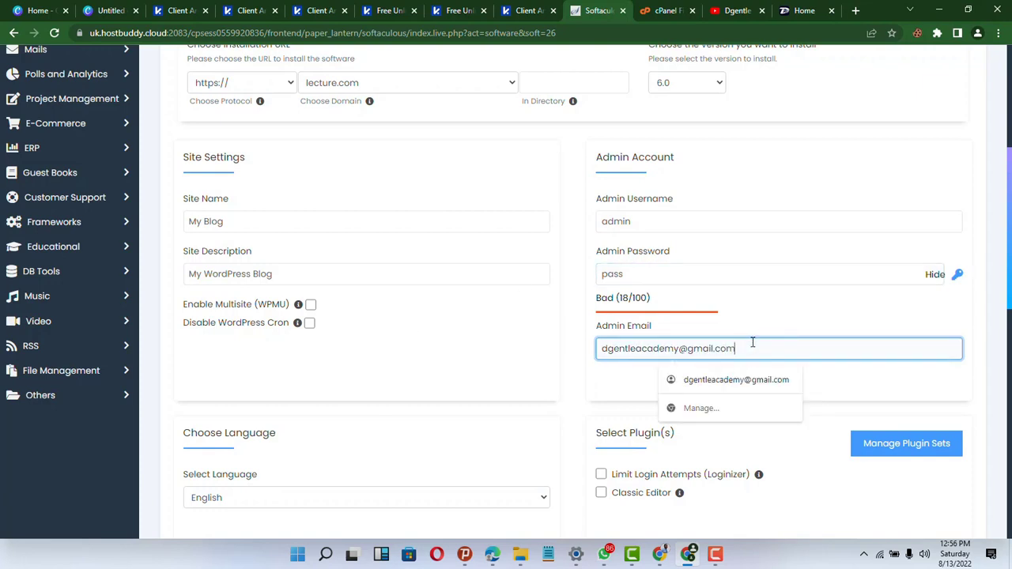
click(807, 322)
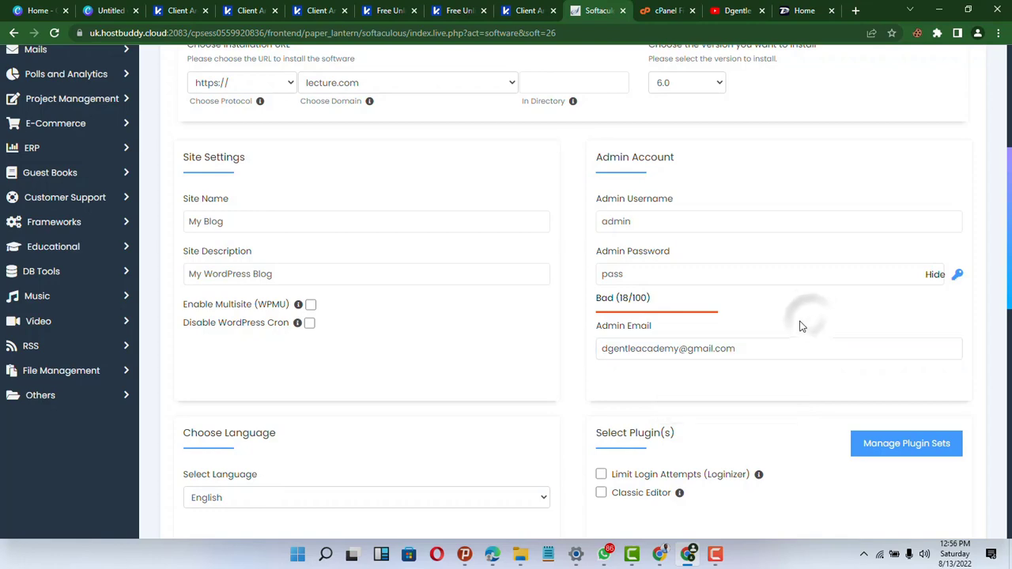
click(740, 273)
- Keep the default theme and launch the WordPress installation
scroll(746, 289, down, 1)
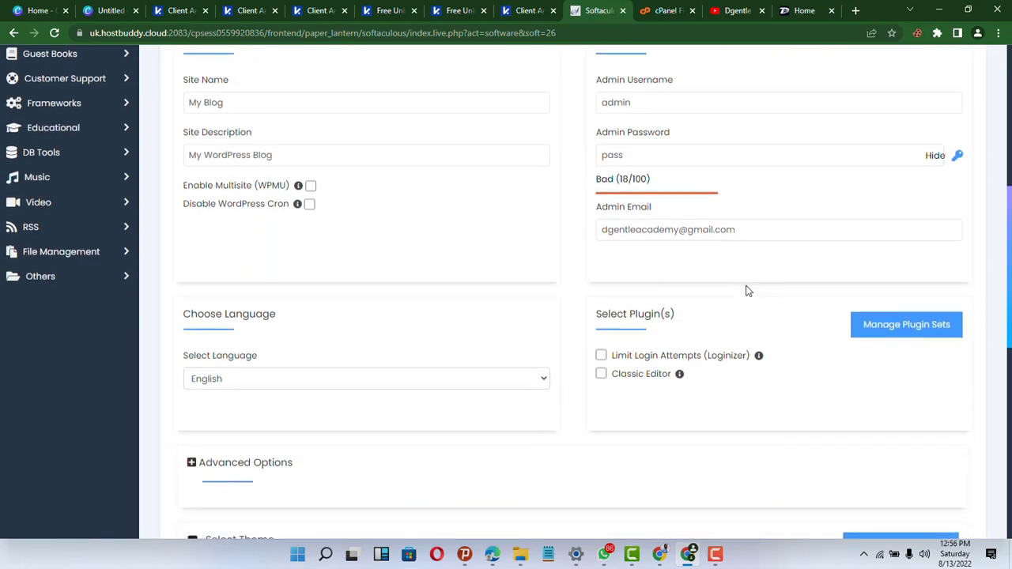
scroll(745, 289, up, 1)
scroll(745, 291, up, 3)
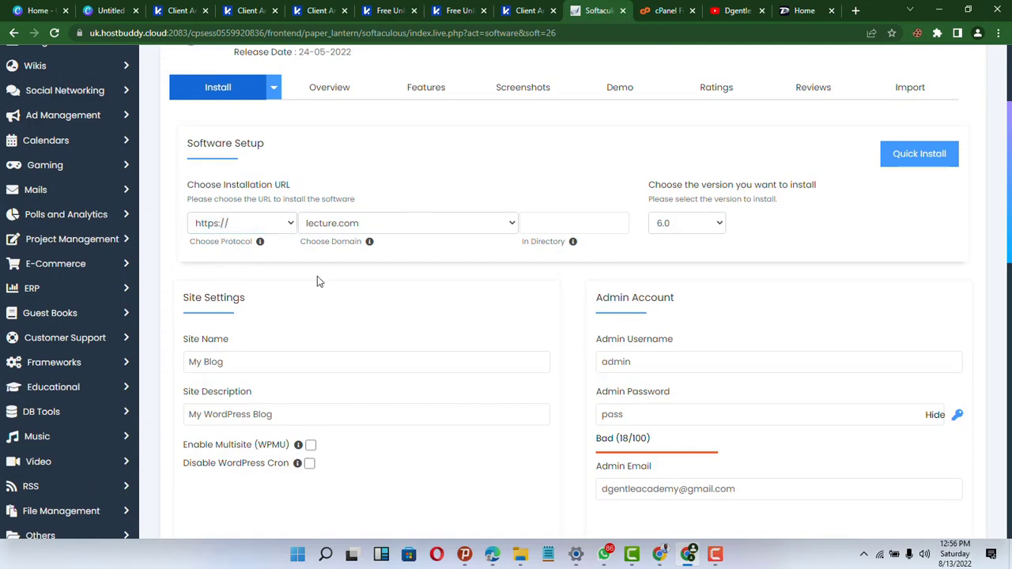
scroll(780, 196, up, 2)
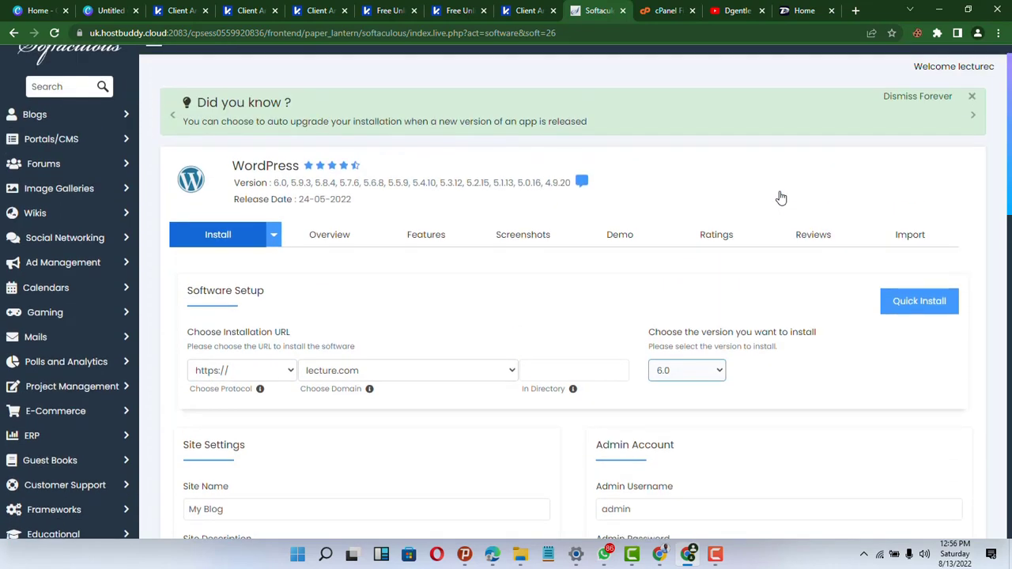
scroll(781, 198, down, 4)
scroll(780, 197, down, 3)
scroll(780, 197, up, 5)
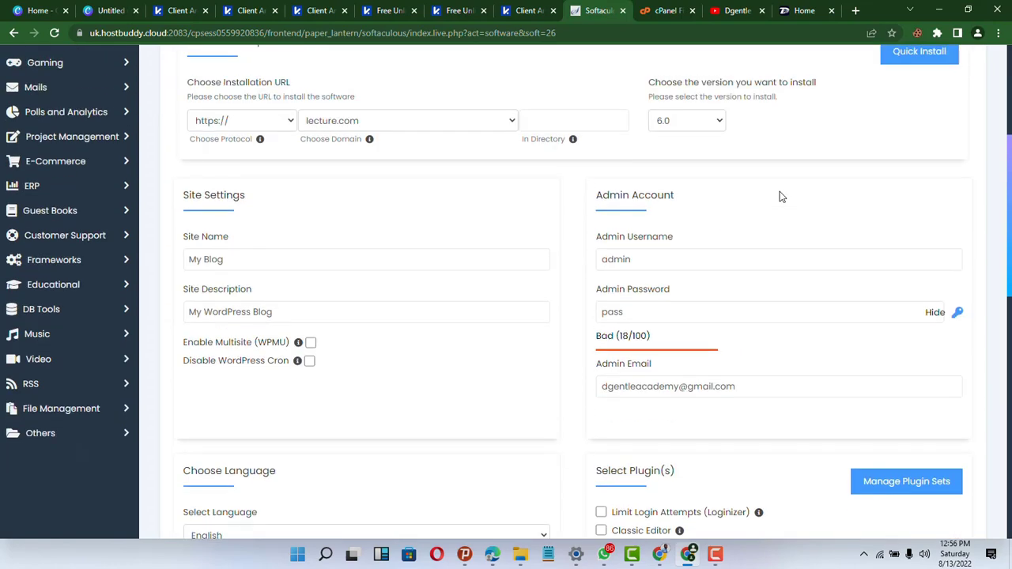
scroll(780, 197, up, 1)
scroll(781, 196, down, 2)
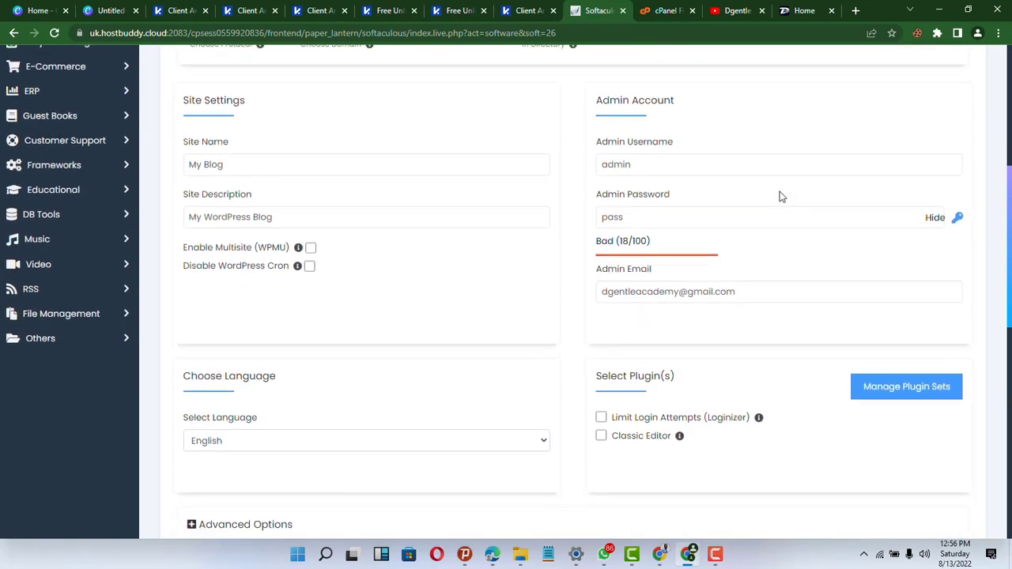
scroll(780, 197, up, 3)
scroll(756, 447, down, 10)
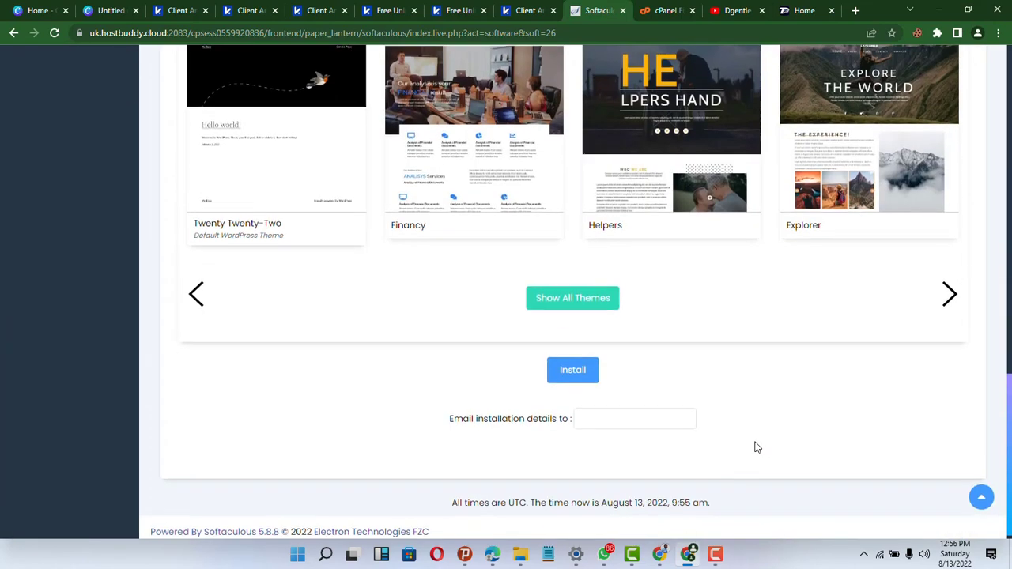
click(573, 371)
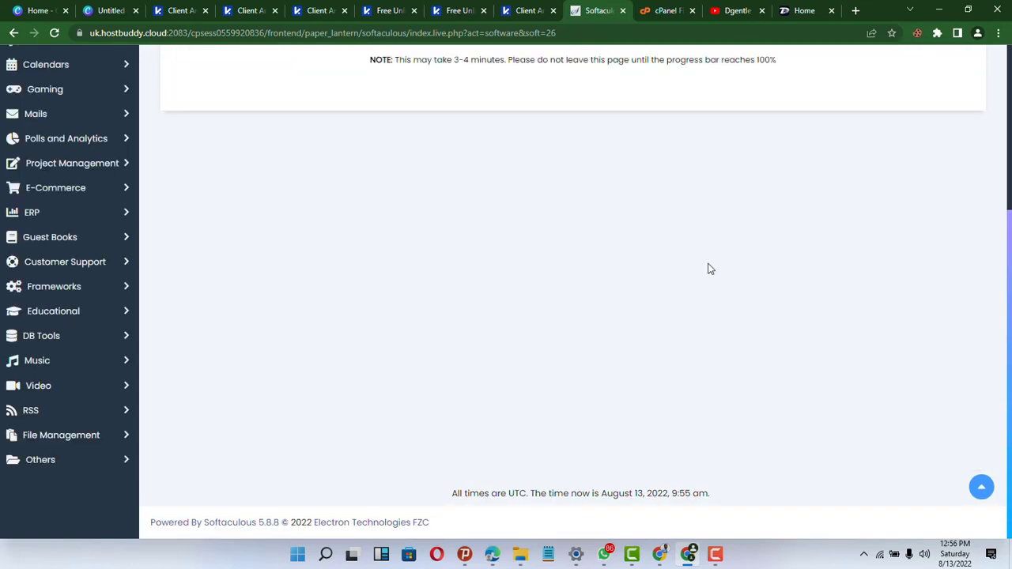
- After the install reaches 100%, open the lecture.com site and its admin page in new tabs
scroll(710, 270, up, 3)
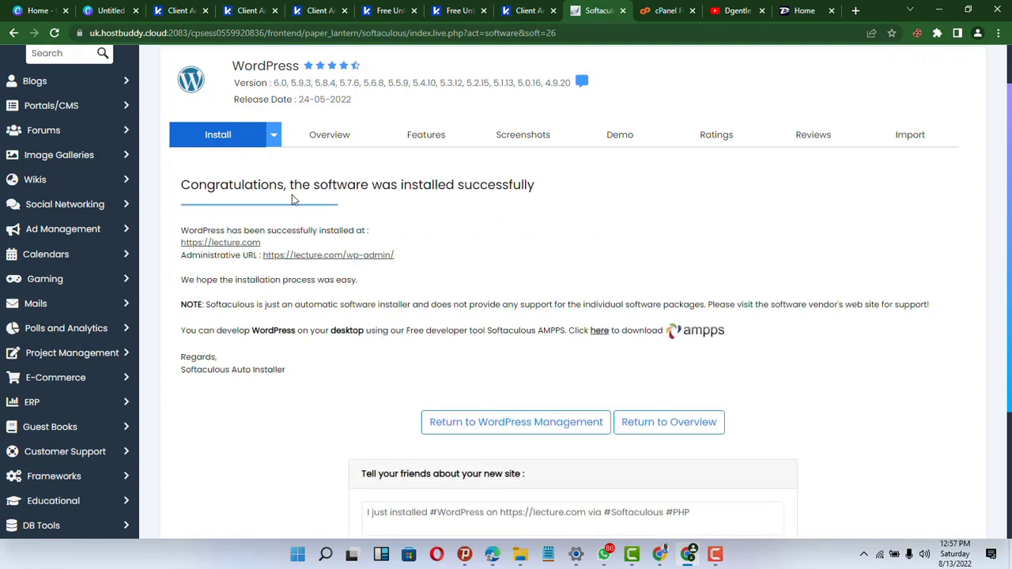
click(286, 260)
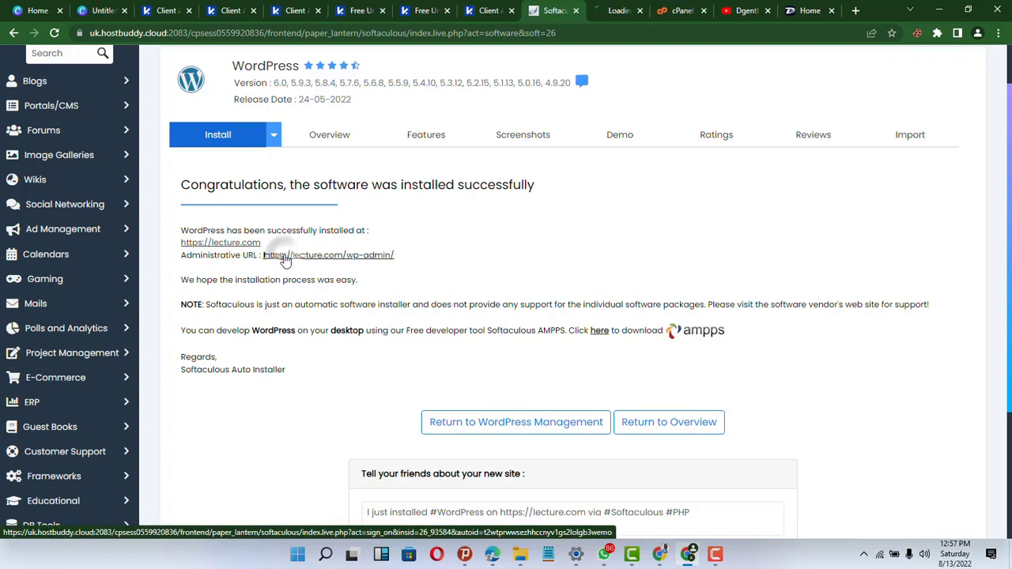
click(234, 243)
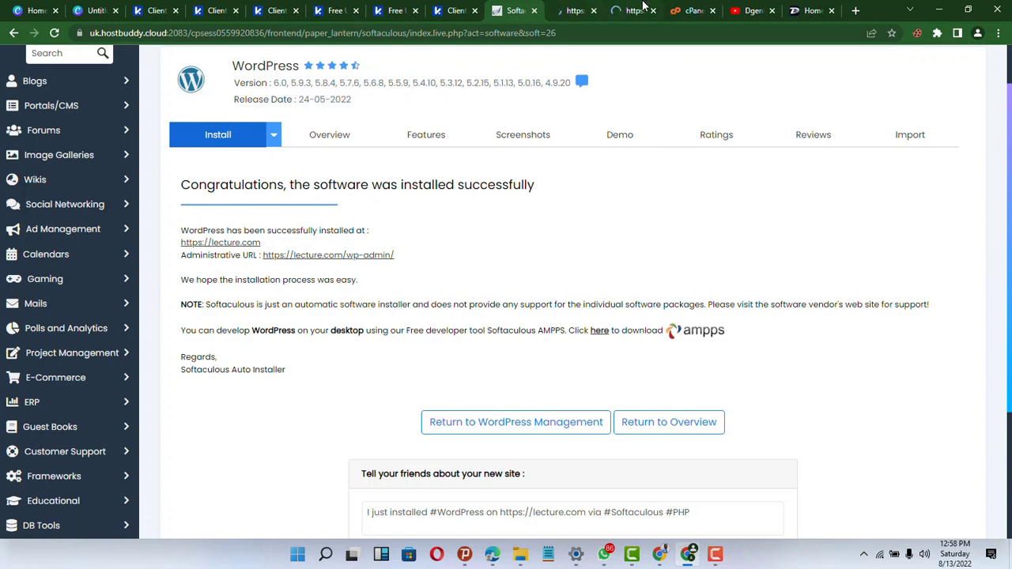
click(676, 9)
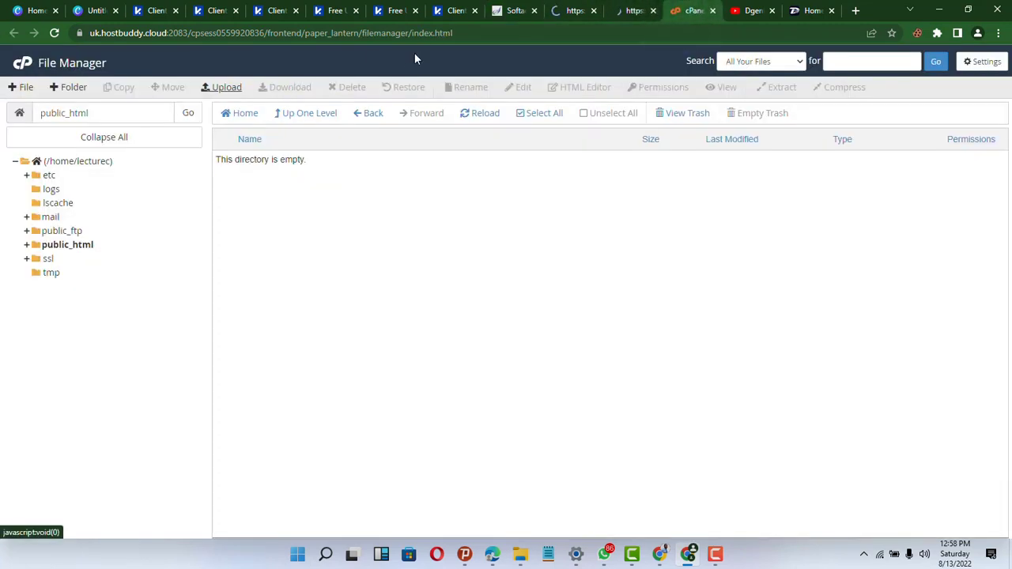
- Reopen File Manager from the cPanel home and browse the WordPress files in public_html
click(17, 64)
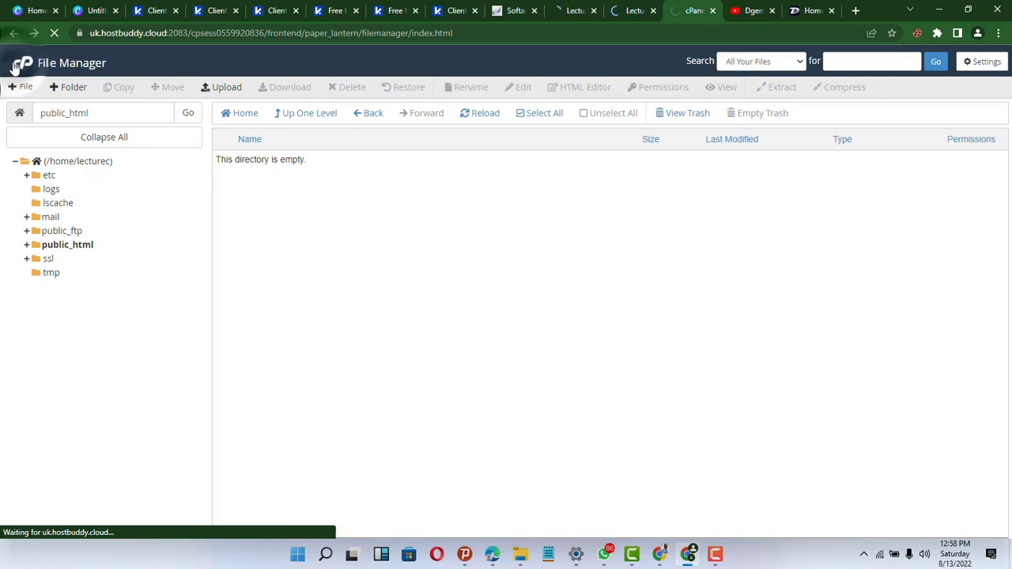
scroll(132, 256, down, 4)
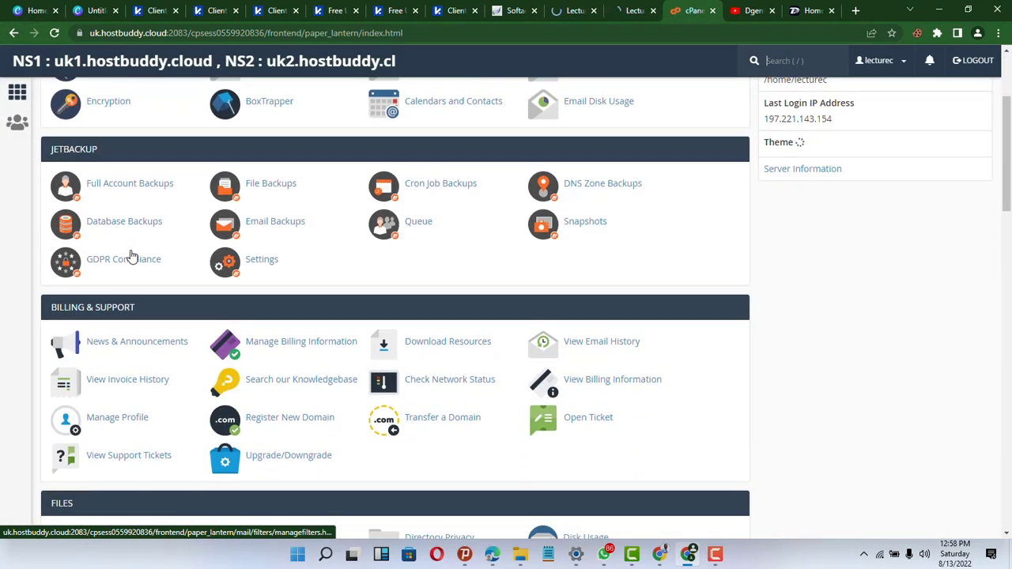
scroll(133, 255, up, 4)
scroll(129, 255, down, 5)
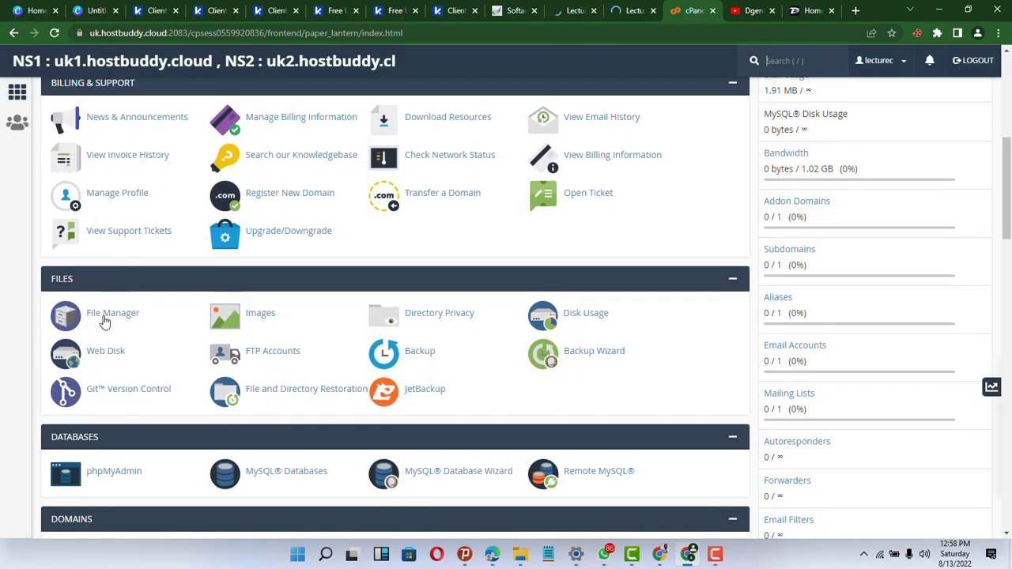
click(105, 320)
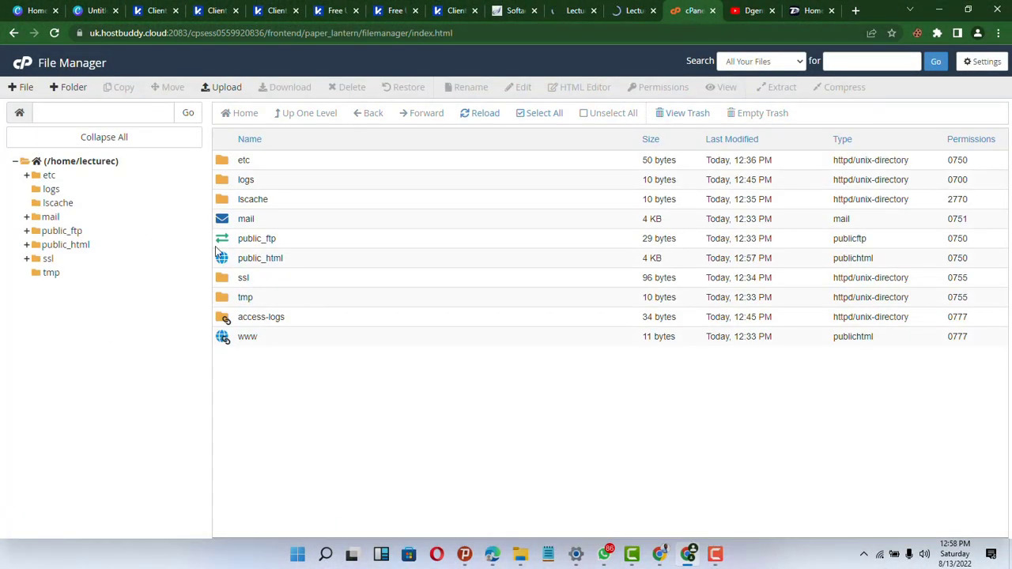
double_click(221, 263)
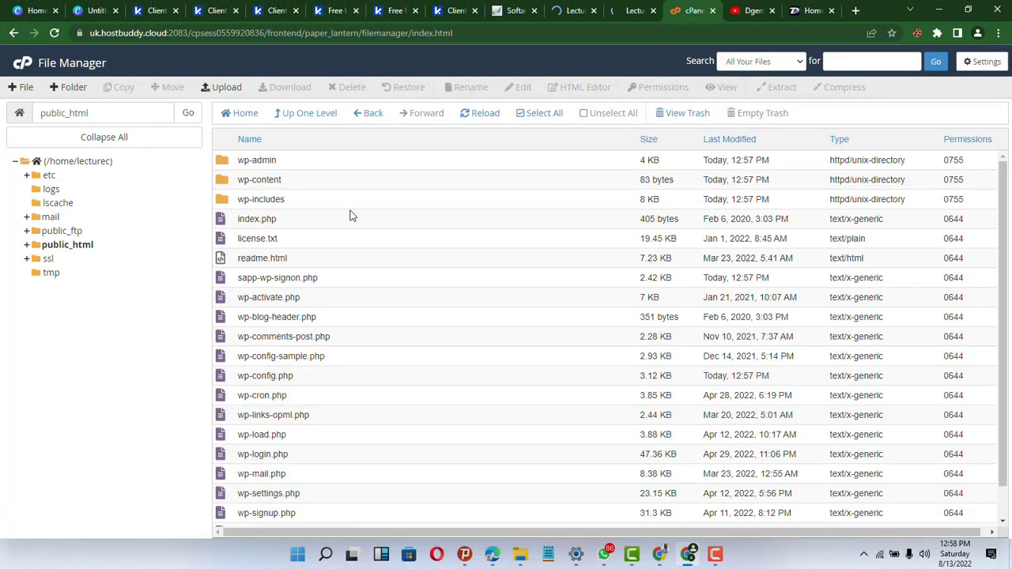
scroll(297, 318, down, 1)
scroll(296, 319, up, 1)
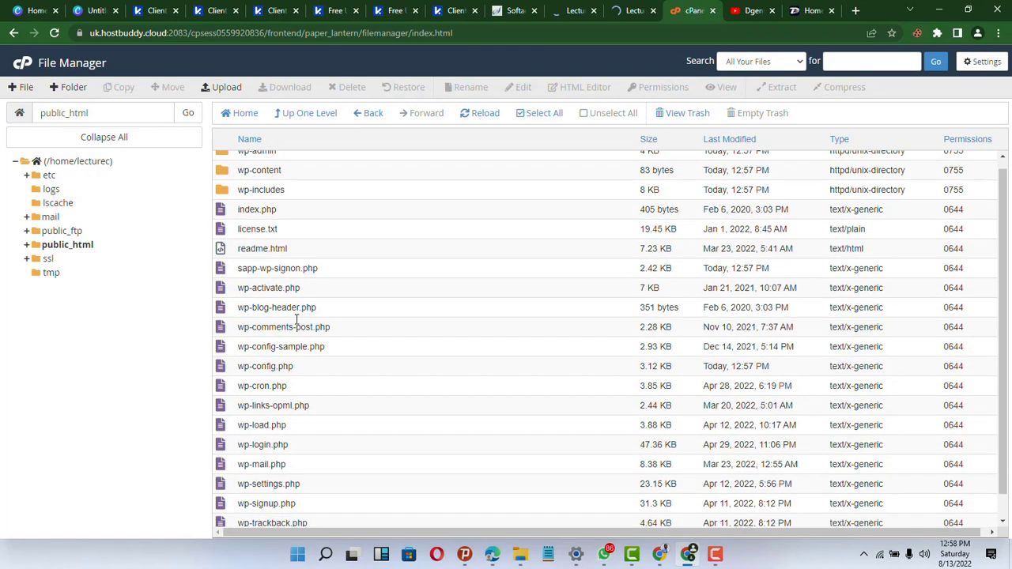
scroll(297, 320, down, 1)
scroll(296, 320, down, 1)
scroll(297, 320, up, 2)
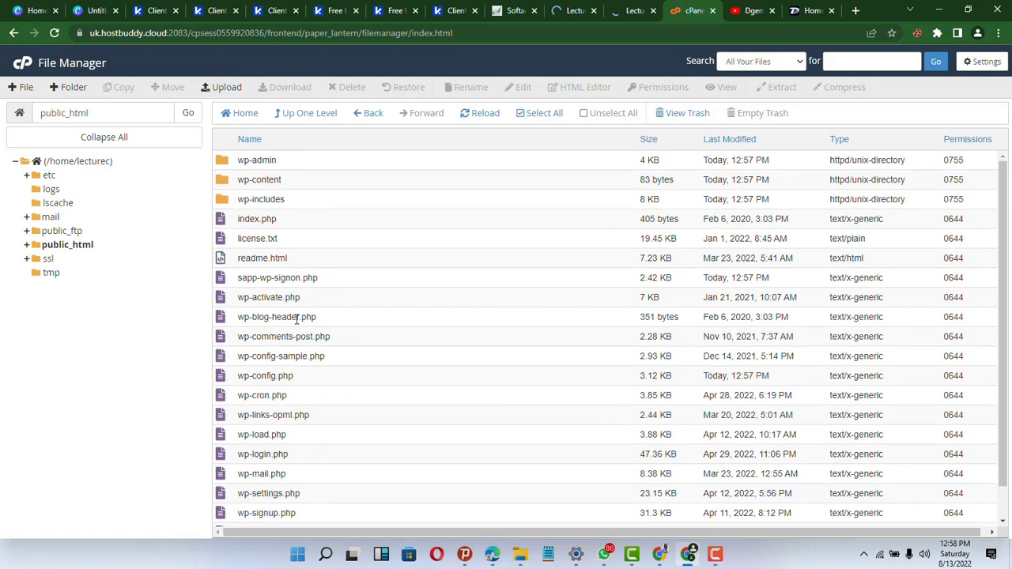
scroll(297, 319, down, 2)
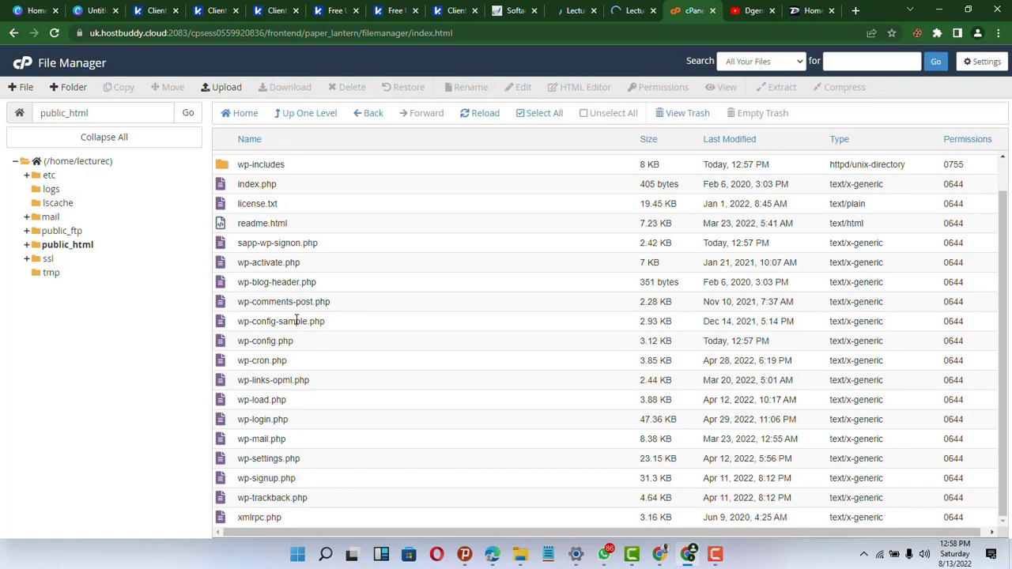
scroll(297, 320, up, 2)
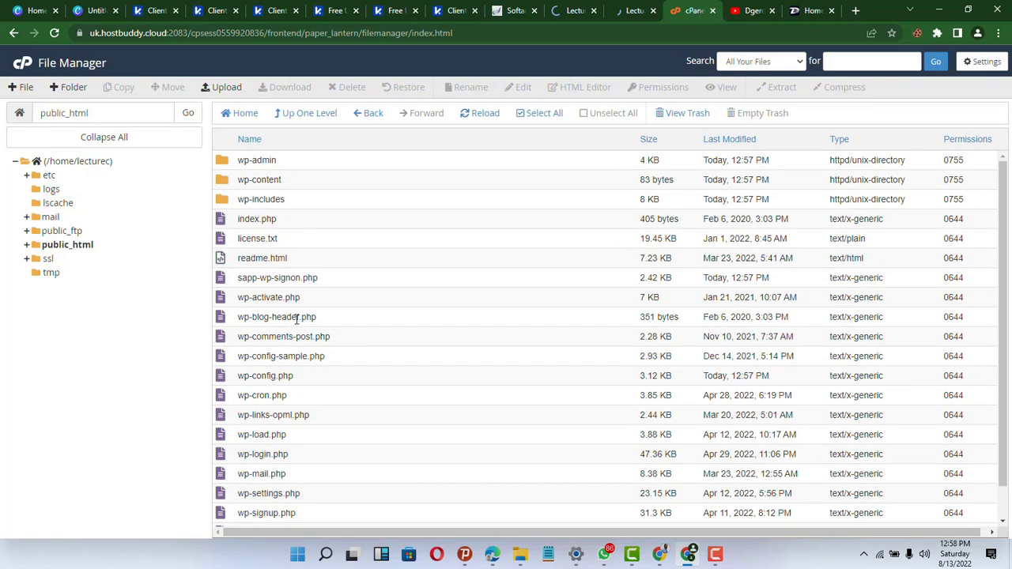
scroll(296, 319, down, 2)
scroll(297, 319, up, 2)
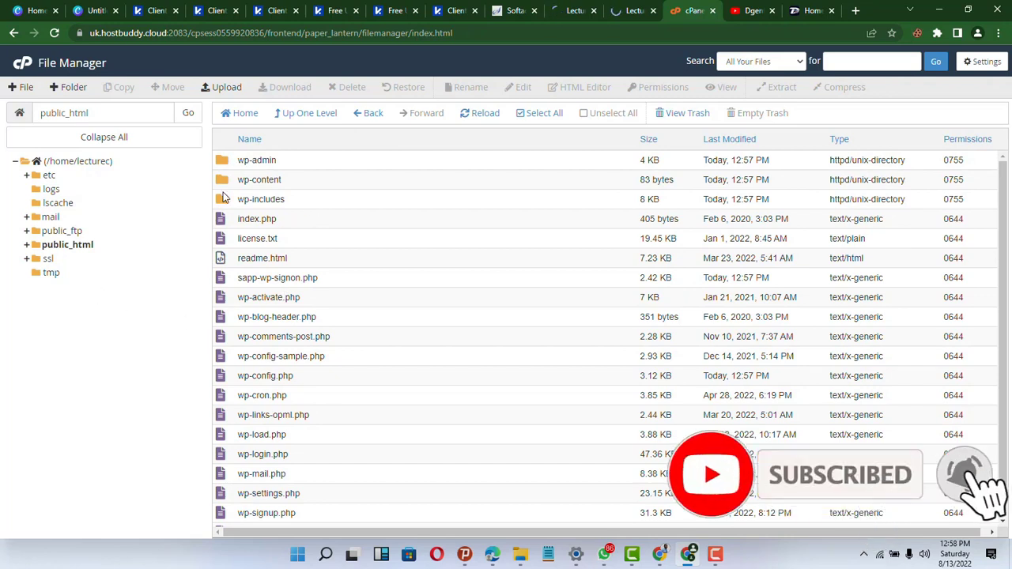
- Inspect wp-content's plugins, themes and uploads folders, then view the lecture.com site tab
double_click(224, 185)
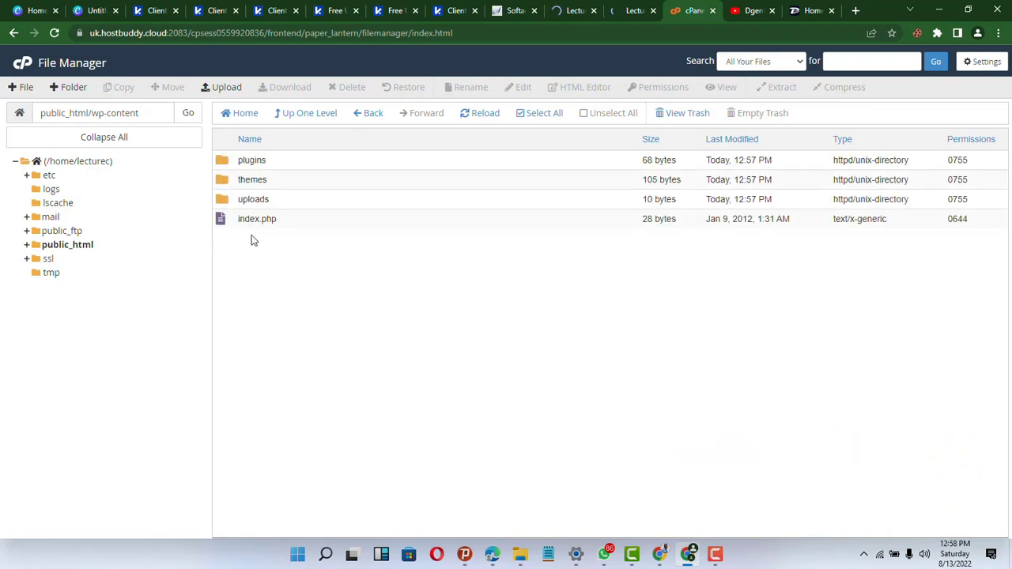
click(379, 115)
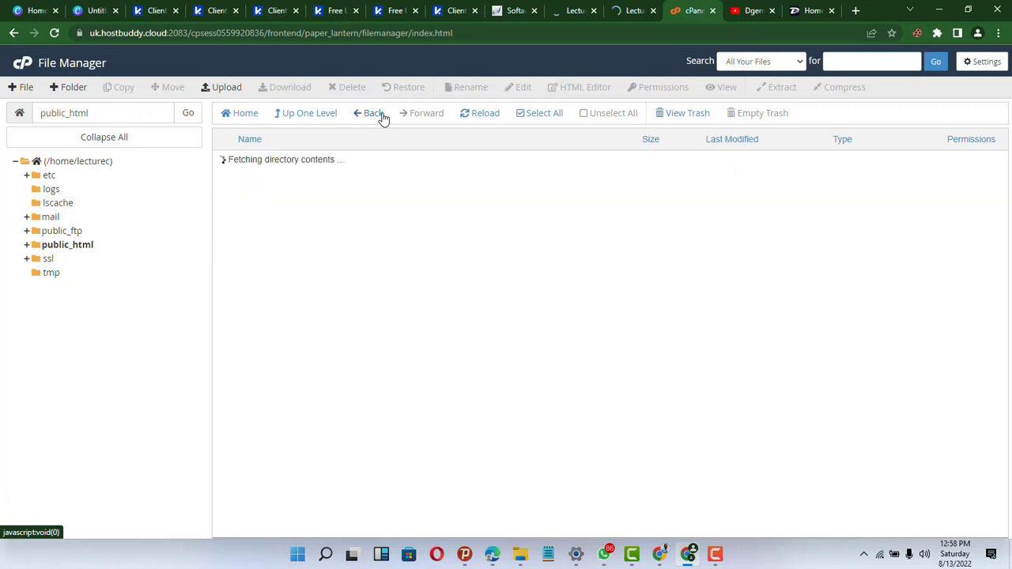
click(630, 6)
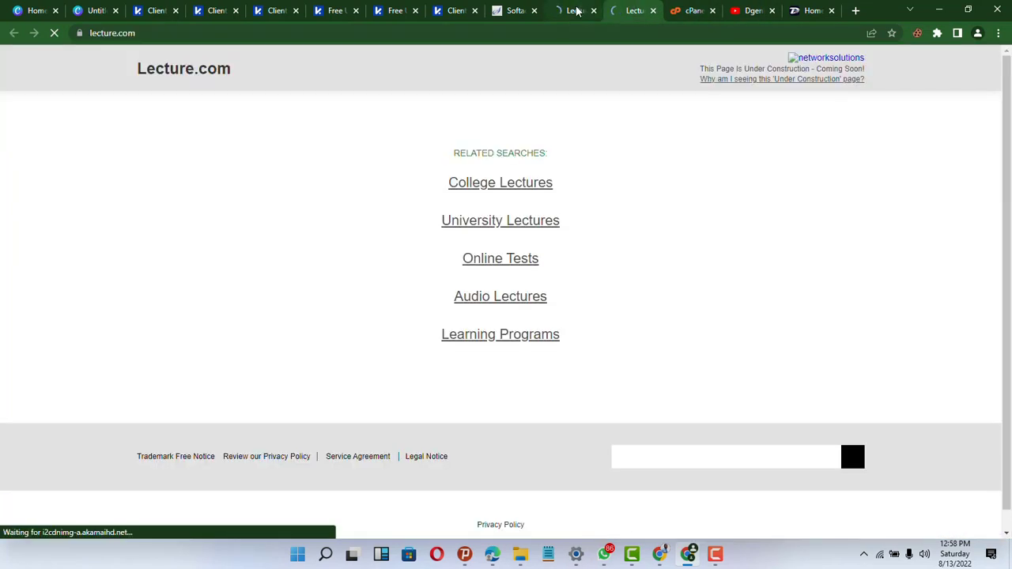
- View the other lecture.com tab, which also shows the under-construction parking page
click(577, 10)
scroll(483, 285, down, 1)
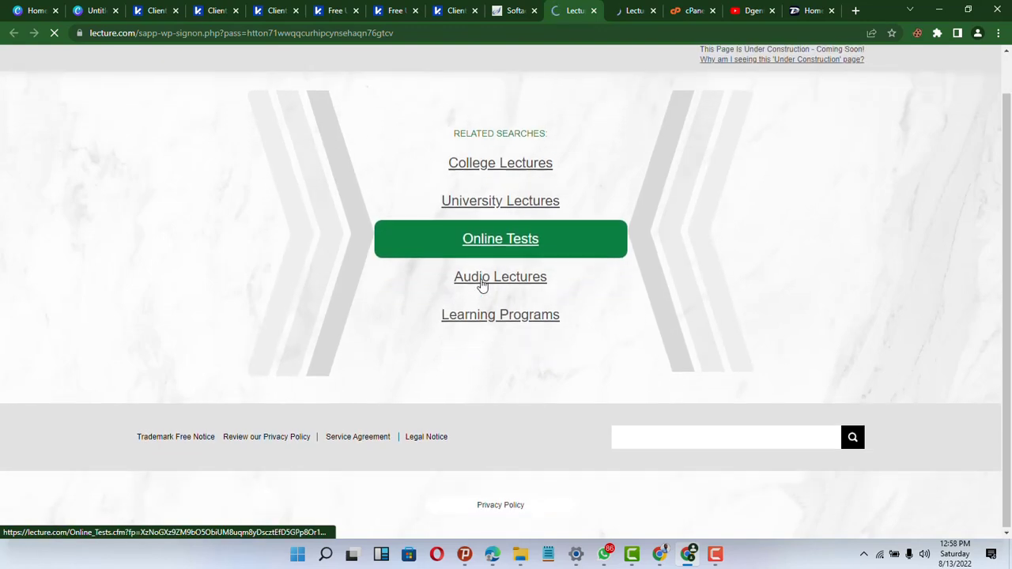
scroll(482, 284, up, 1)
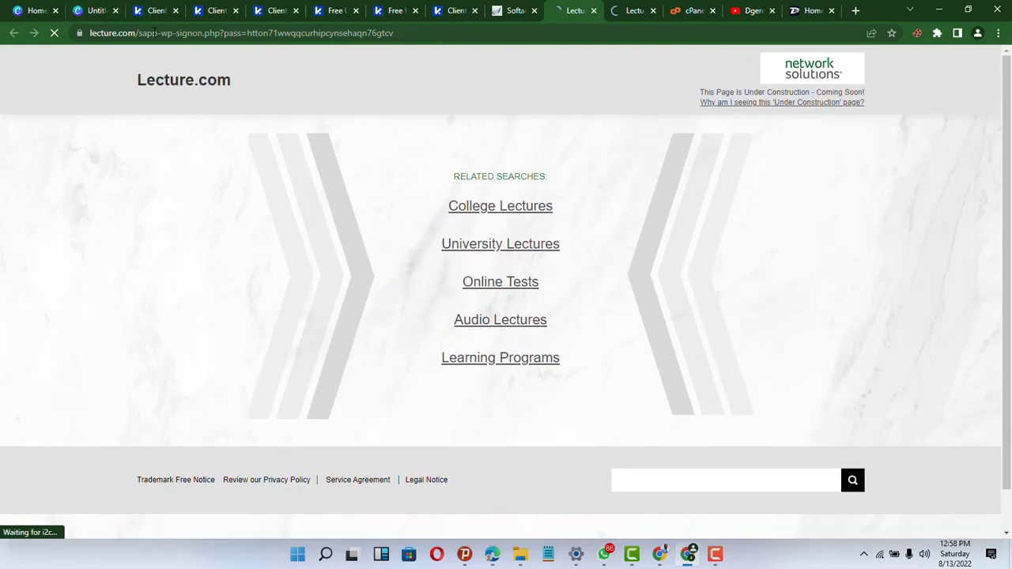
- Go back to the Softaculous installation-success page and look over the install details
click(516, 8)
scroll(330, 324, down, 3)
scroll(332, 261, up, 4)
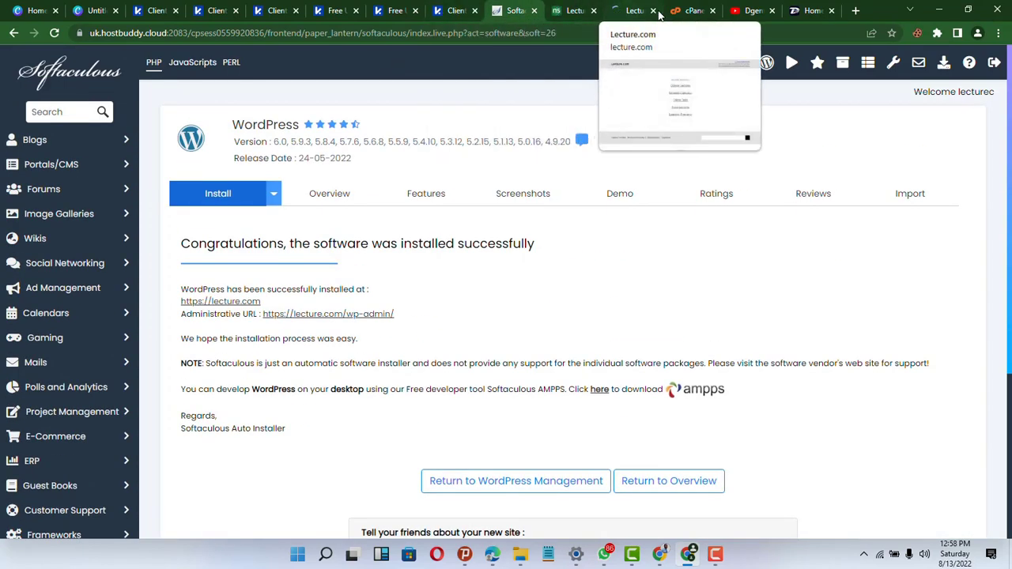
- Review the cPanel home dashboard, now listing lecture.com as primary domain with a self-signed certificate
click(689, 11)
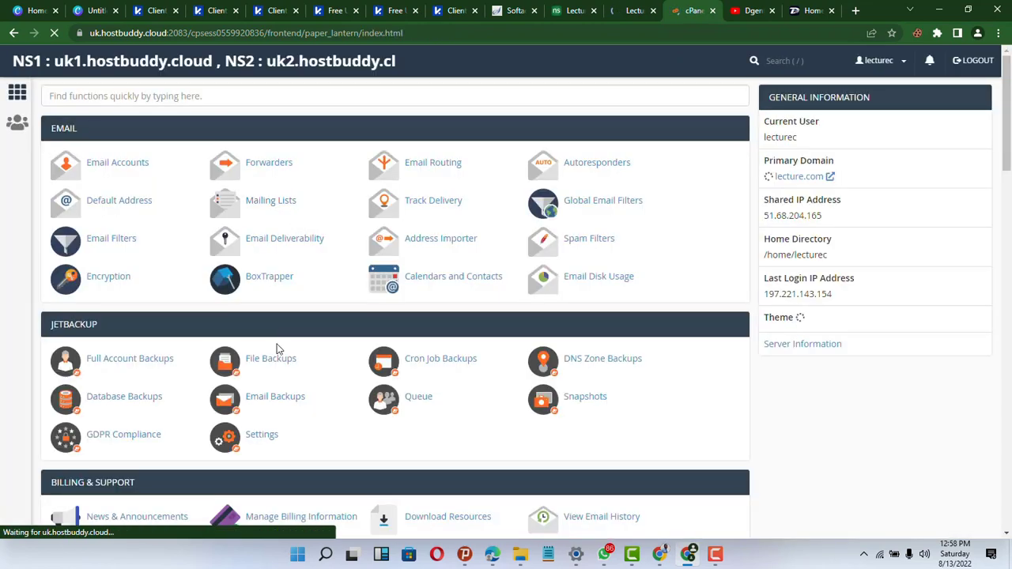
scroll(277, 348, down, 10)
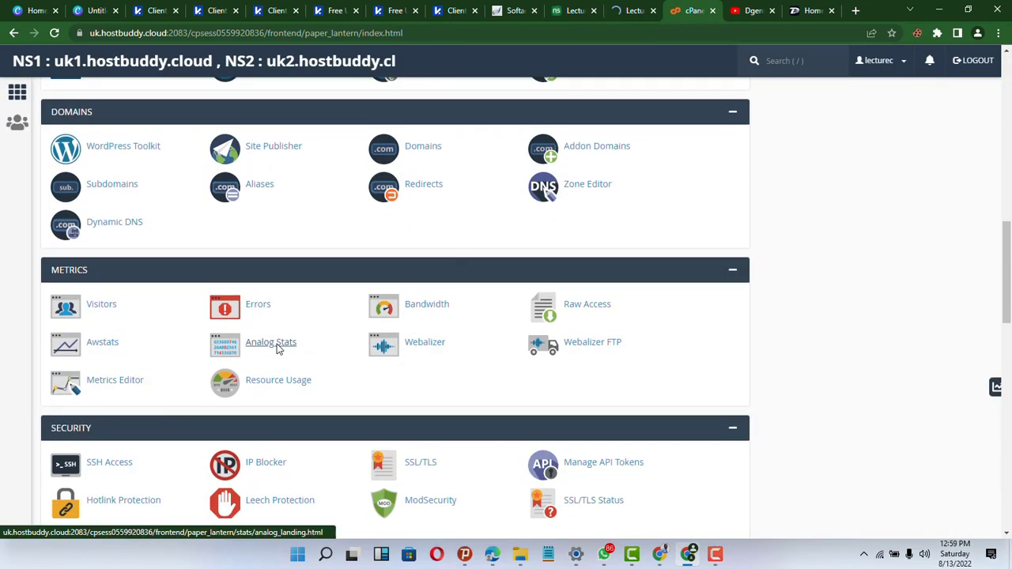
scroll(276, 349, down, 10)
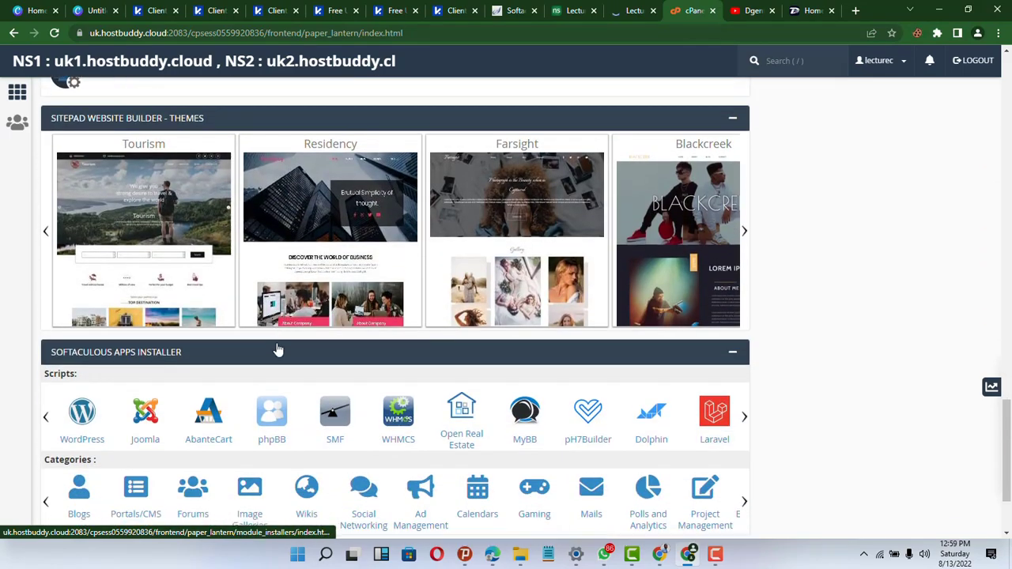
scroll(277, 348, up, 20)
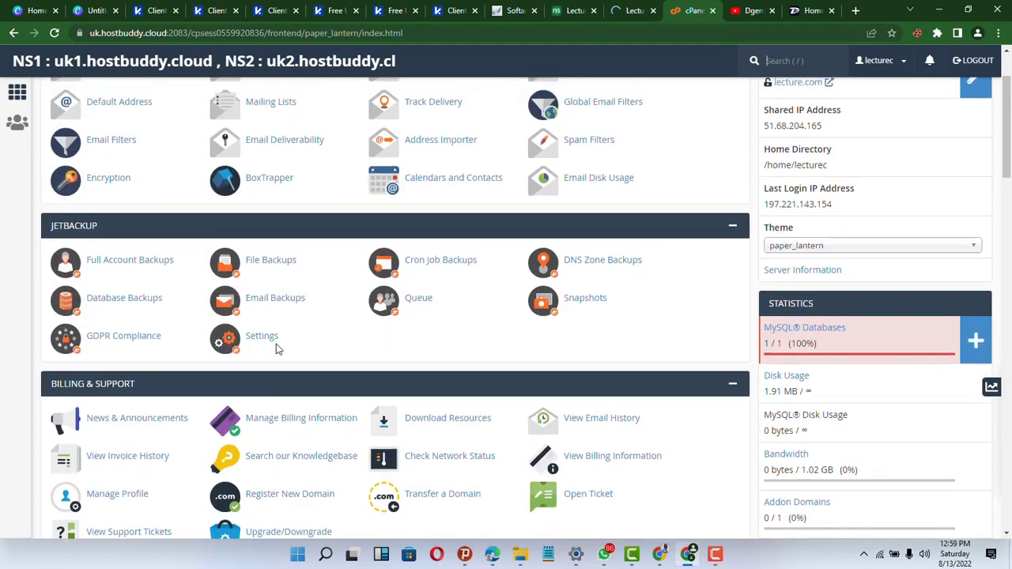
scroll(277, 348, up, 2)
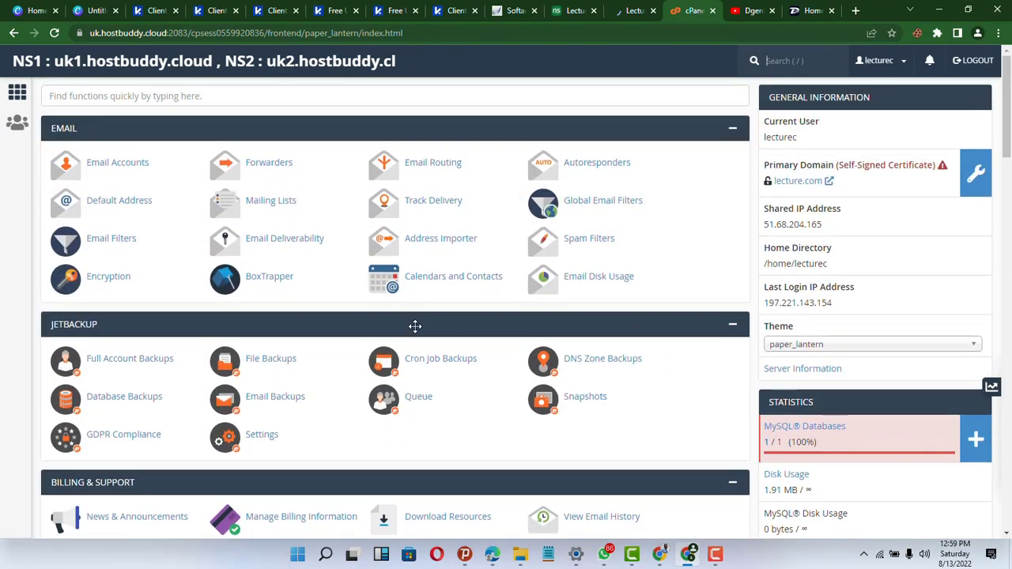
scroll(390, 522, down, 3)
scroll(501, 384, up, 3)
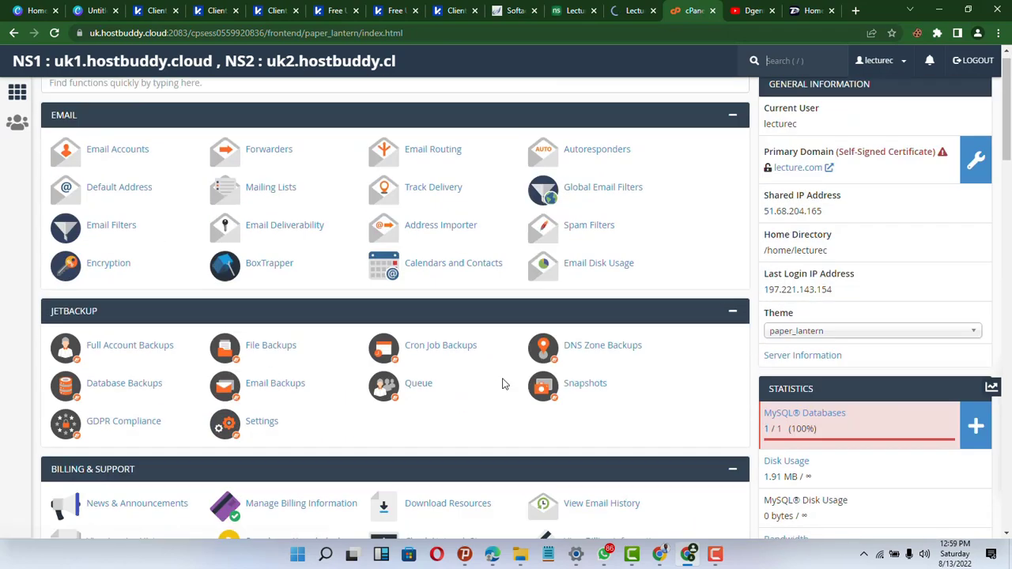